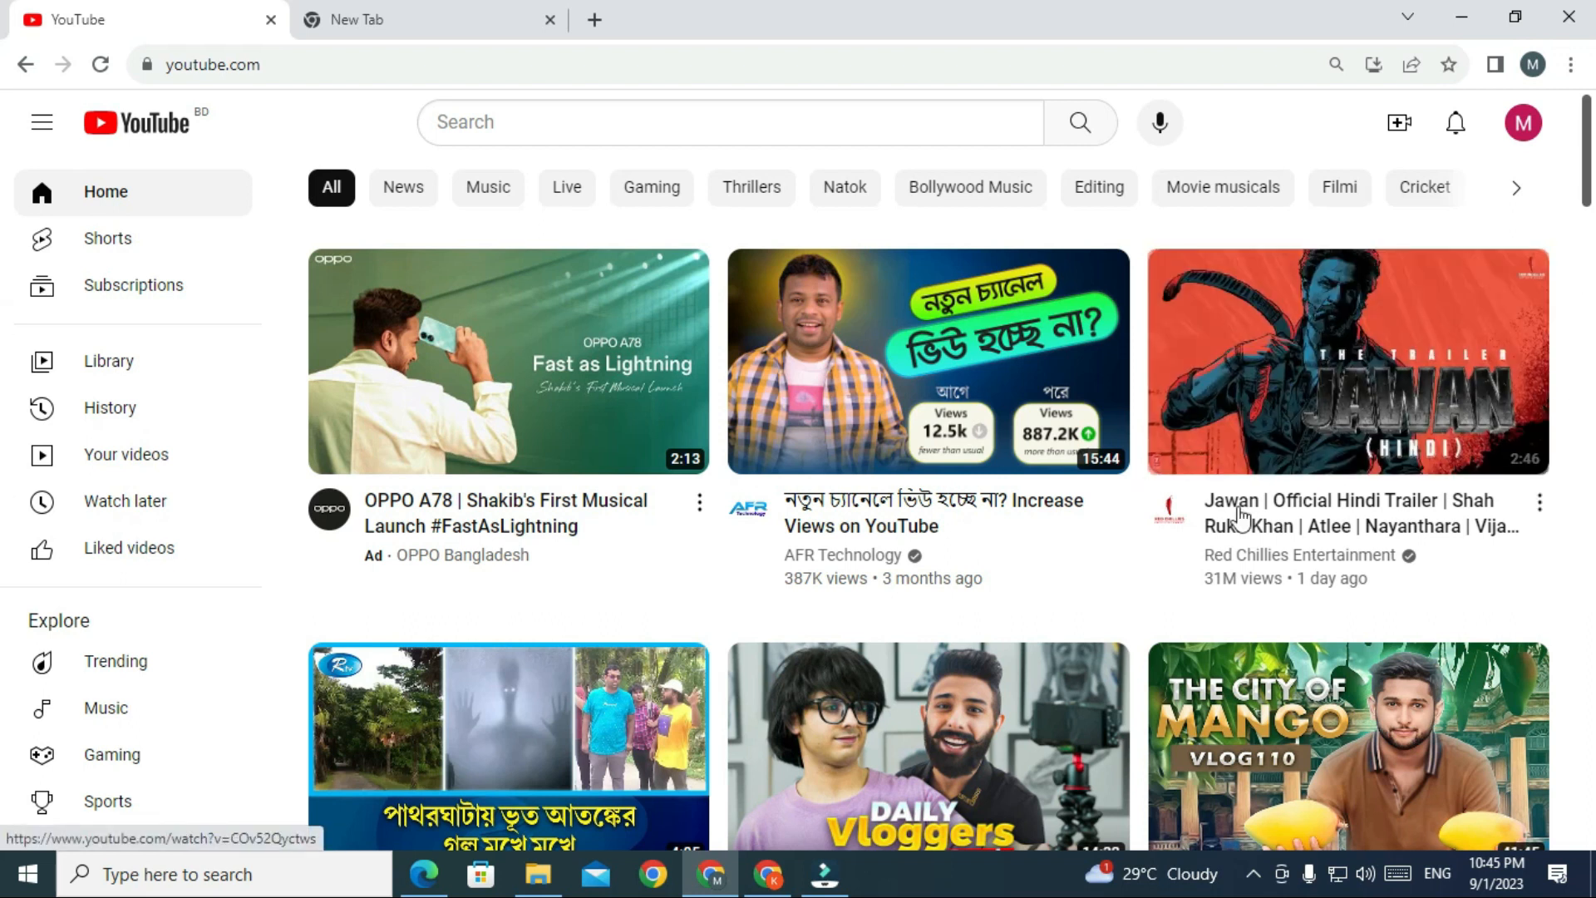
# Go to YouTube's account Settings page through the profile avatar menu
pyautogui.click(1521, 129)
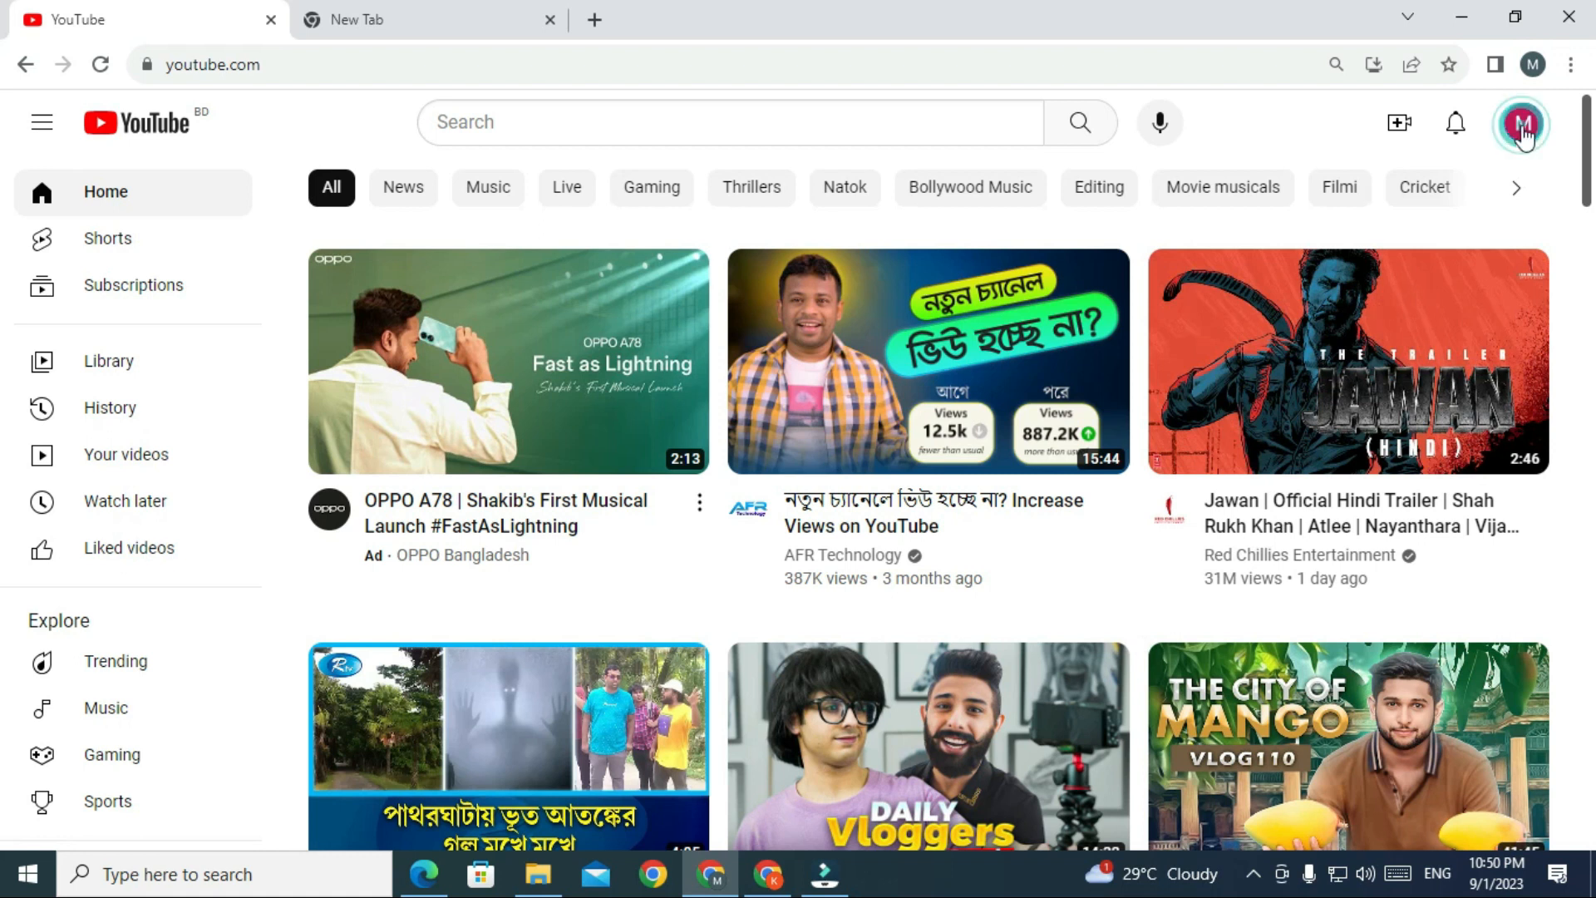
pyautogui.click(1523, 129)
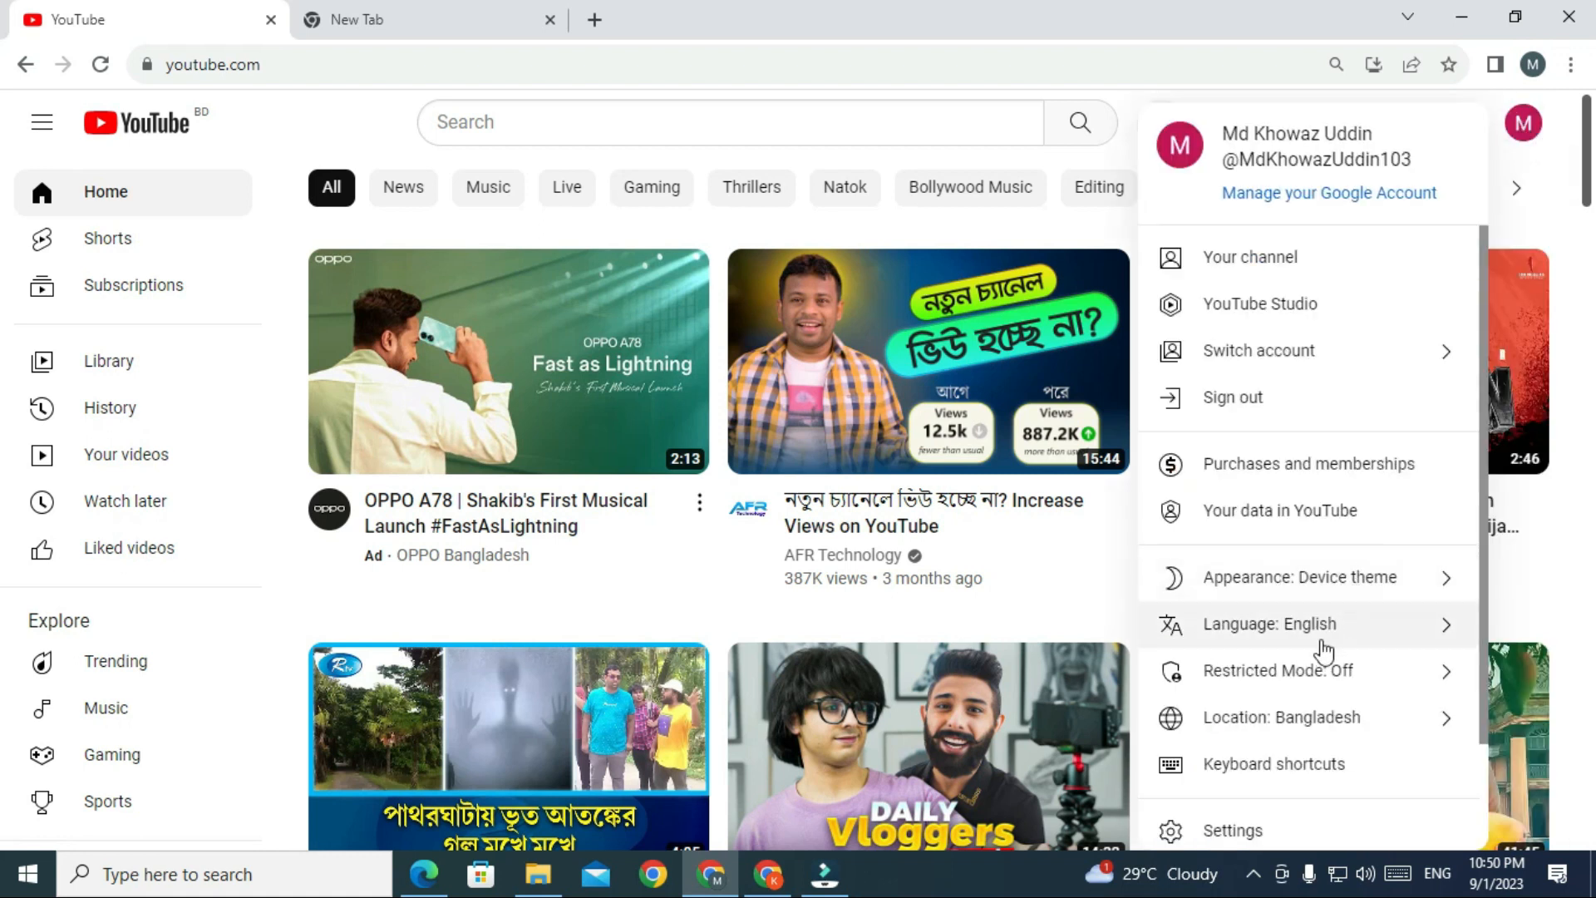
pyautogui.scroll(-2, 1322, 652)
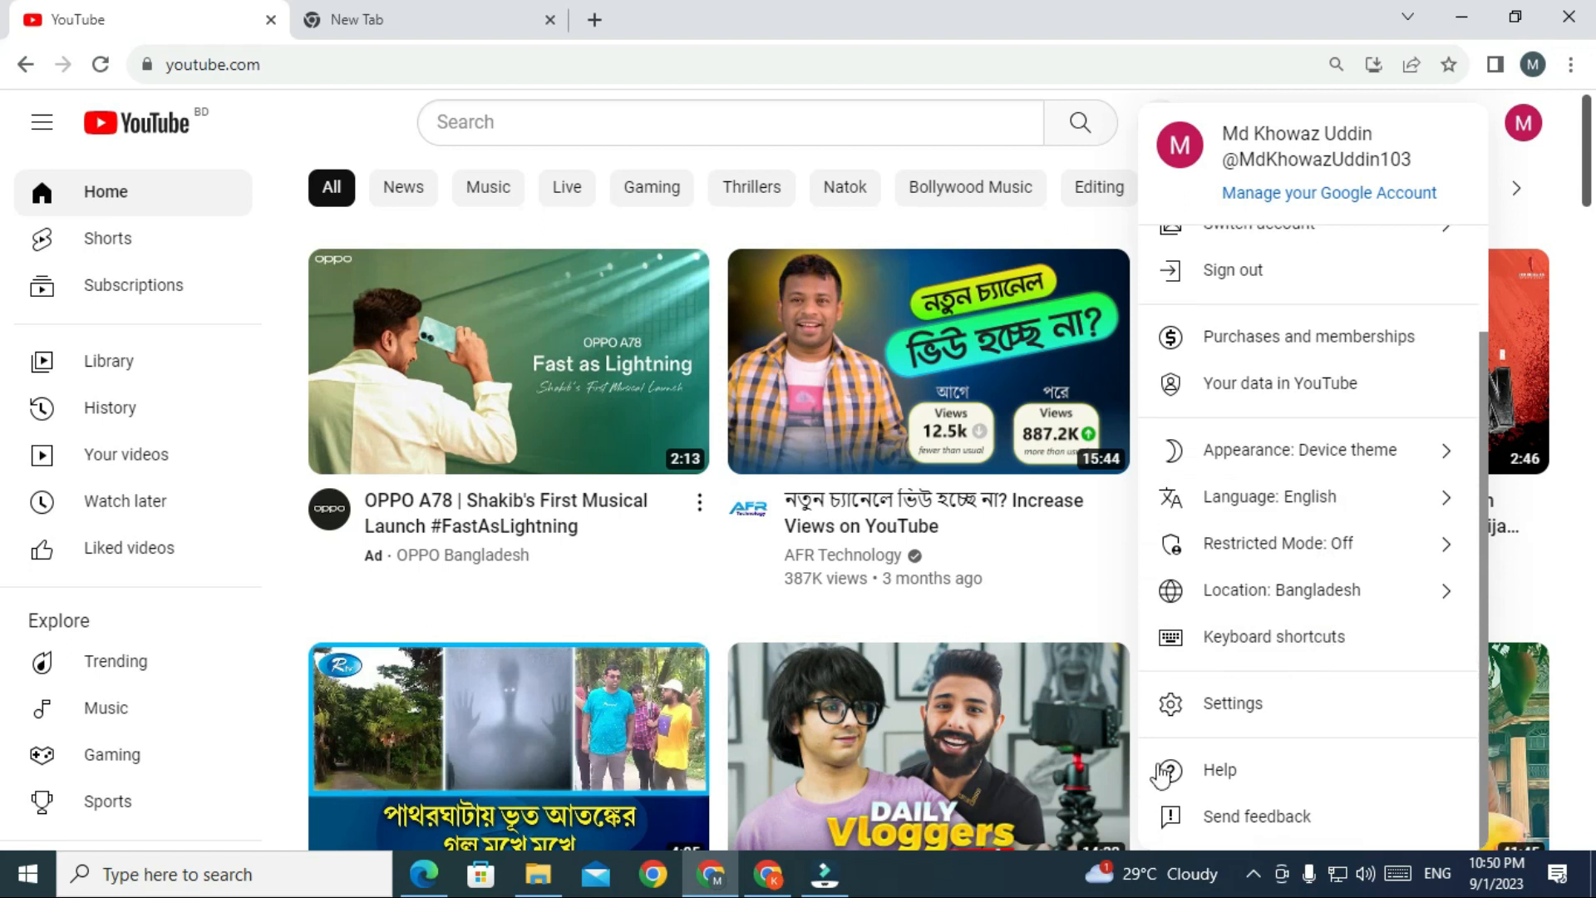
pyautogui.click(1270, 719)
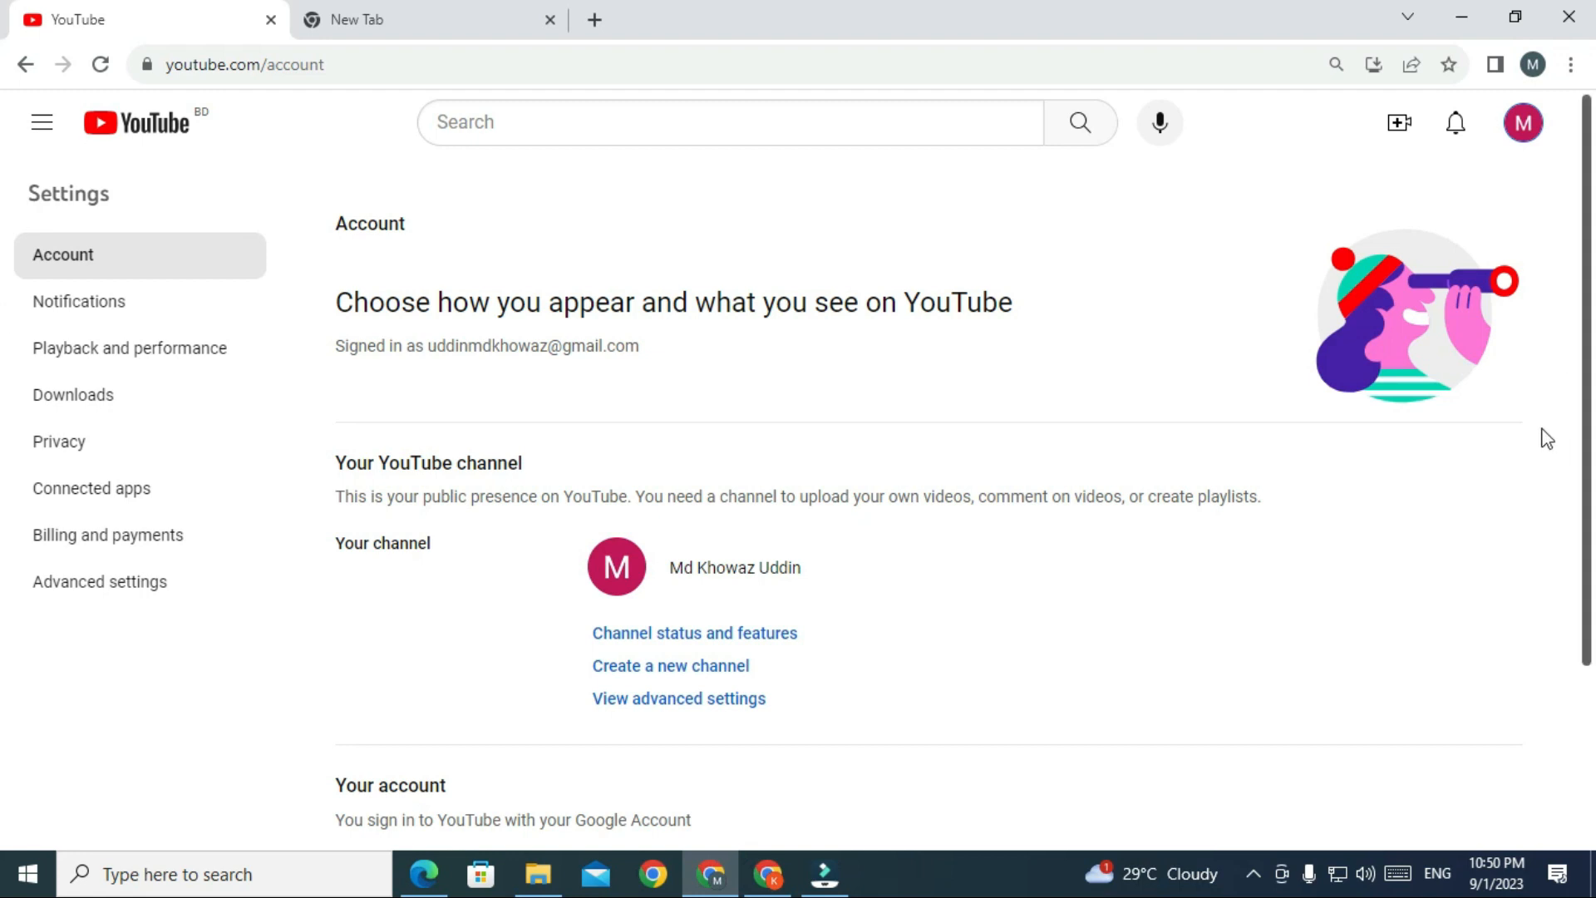
# Start a new channel and paste 'Keep learning Academy' as its name
pyautogui.click(709, 674)
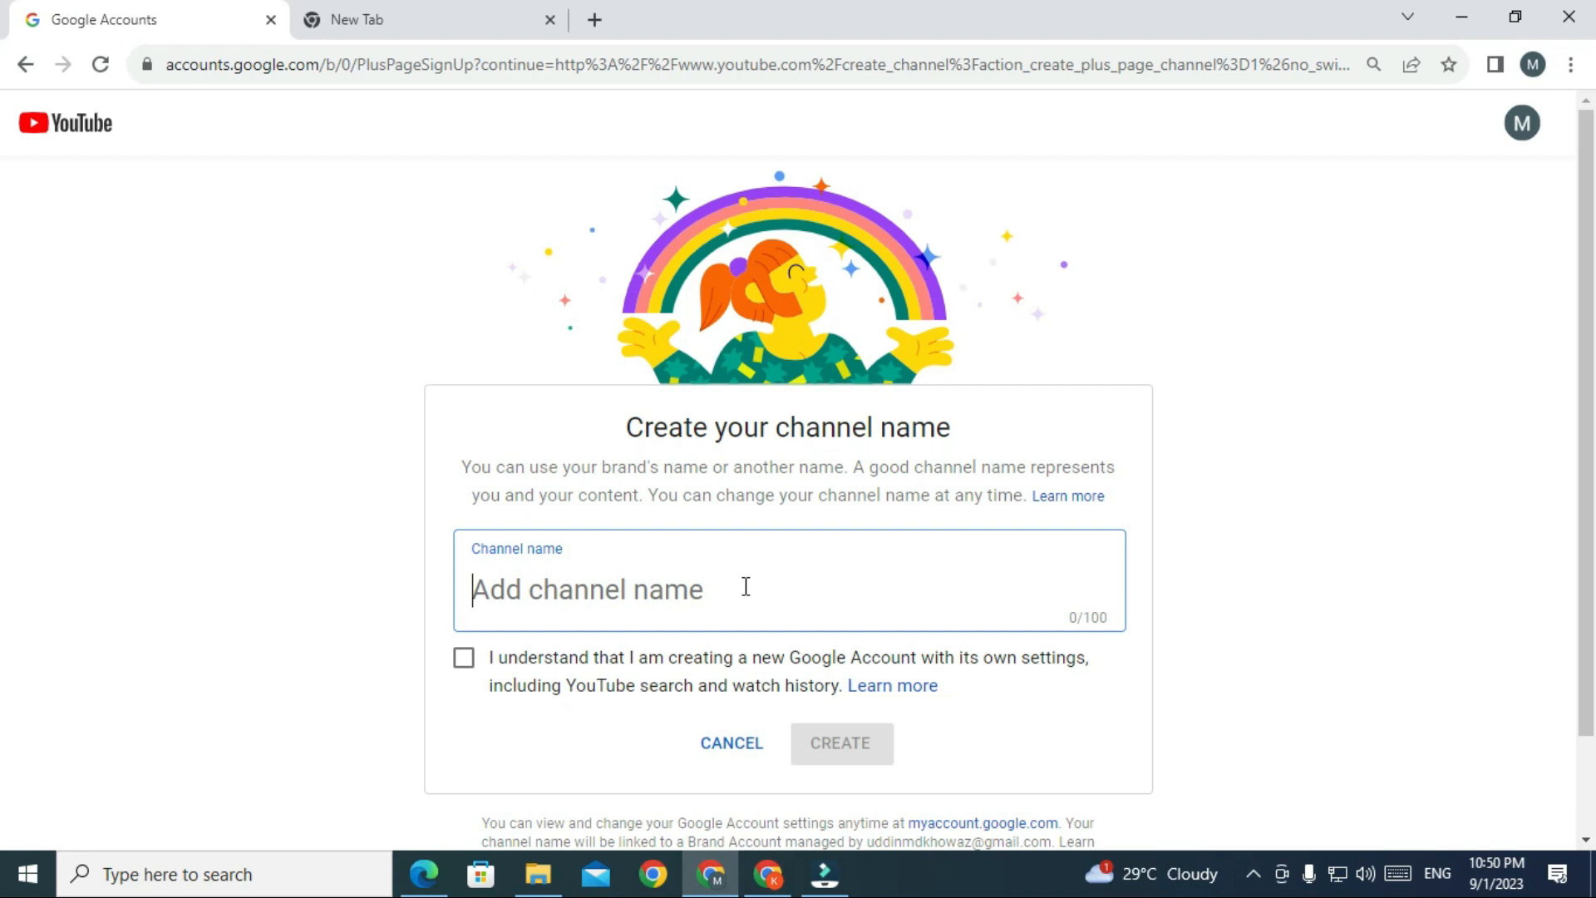
pyautogui.rightClick(580, 596)
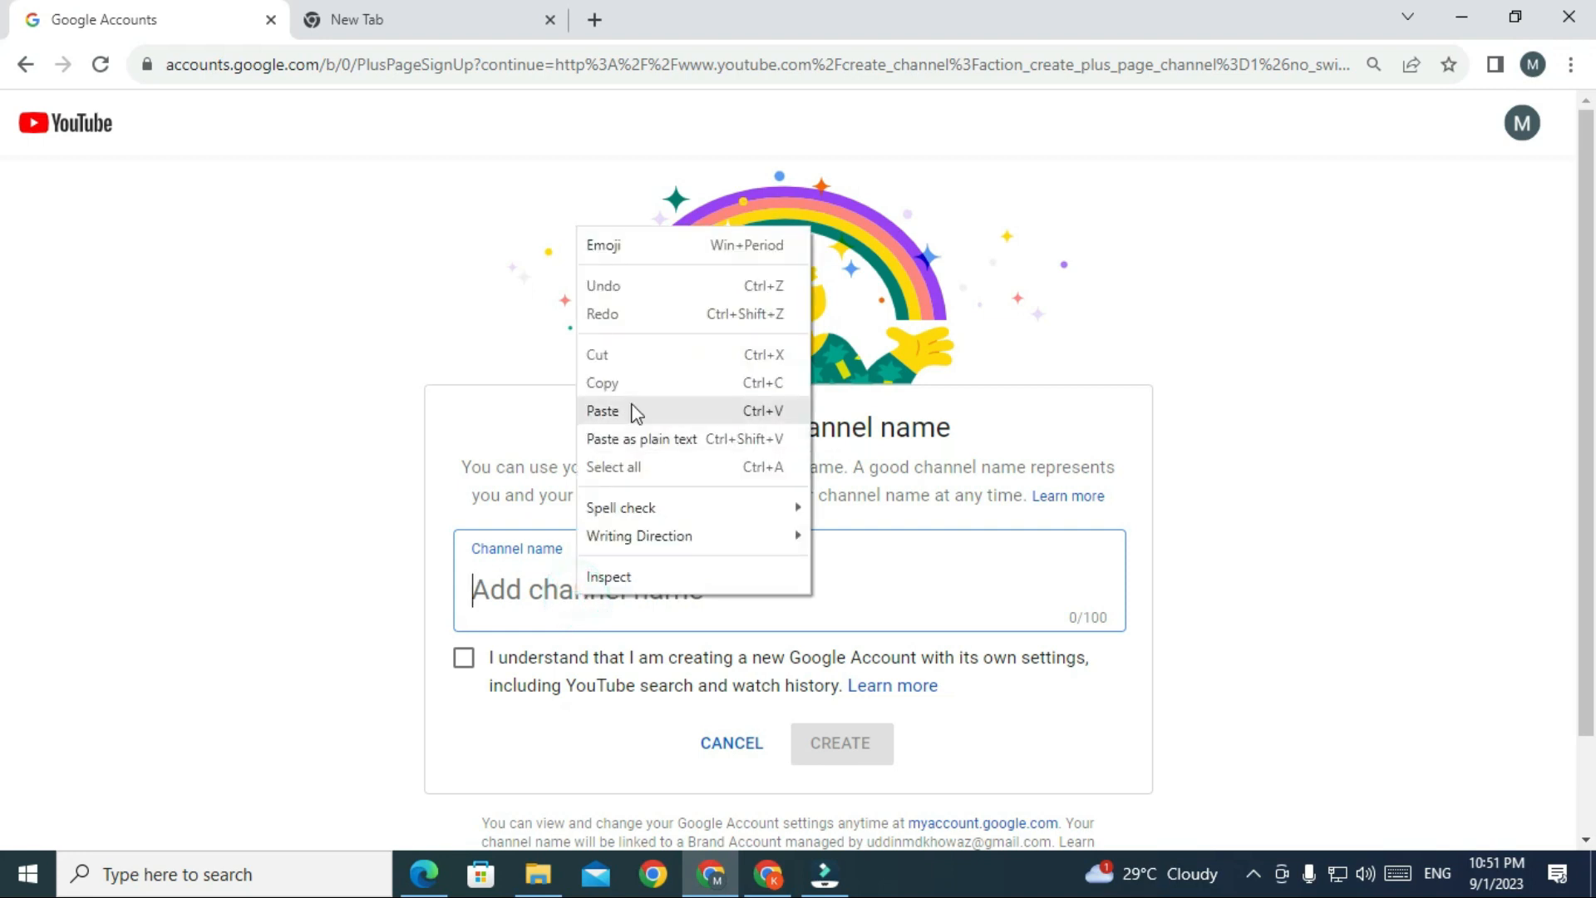
pyautogui.click(634, 411)
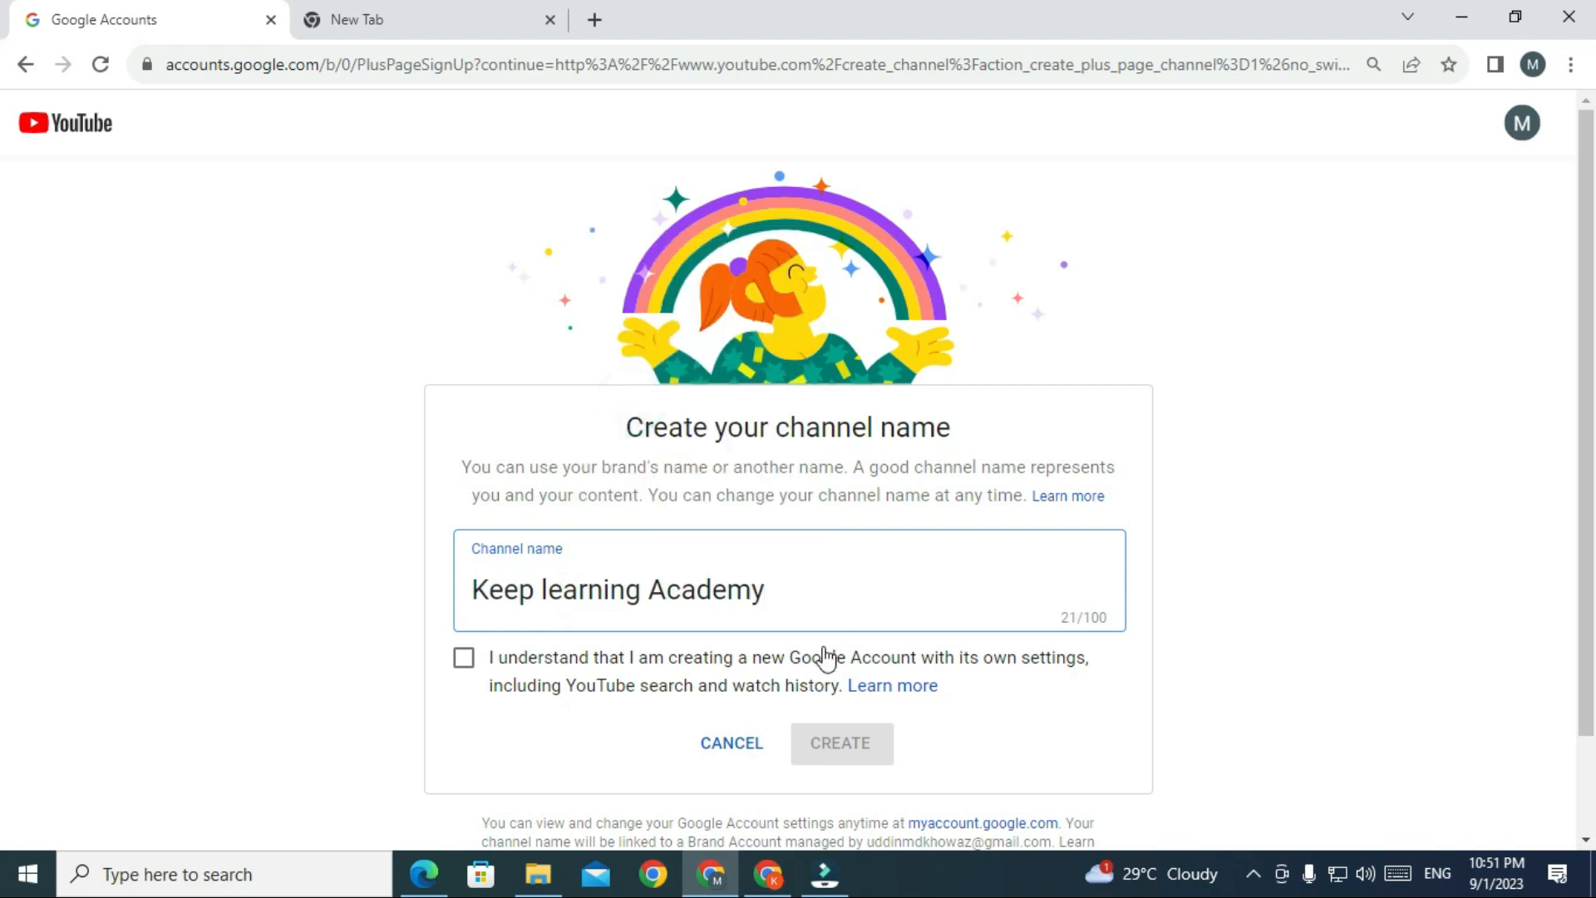
# Copy the Bangla words শিখতে থাকুন from Google Translate
pyautogui.hotkey('alt', 'Tab')
pyautogui.moveTo(732, 453); pyautogui.dragTo(765, 398)
pyautogui.hotkey('ctrl', 'c')
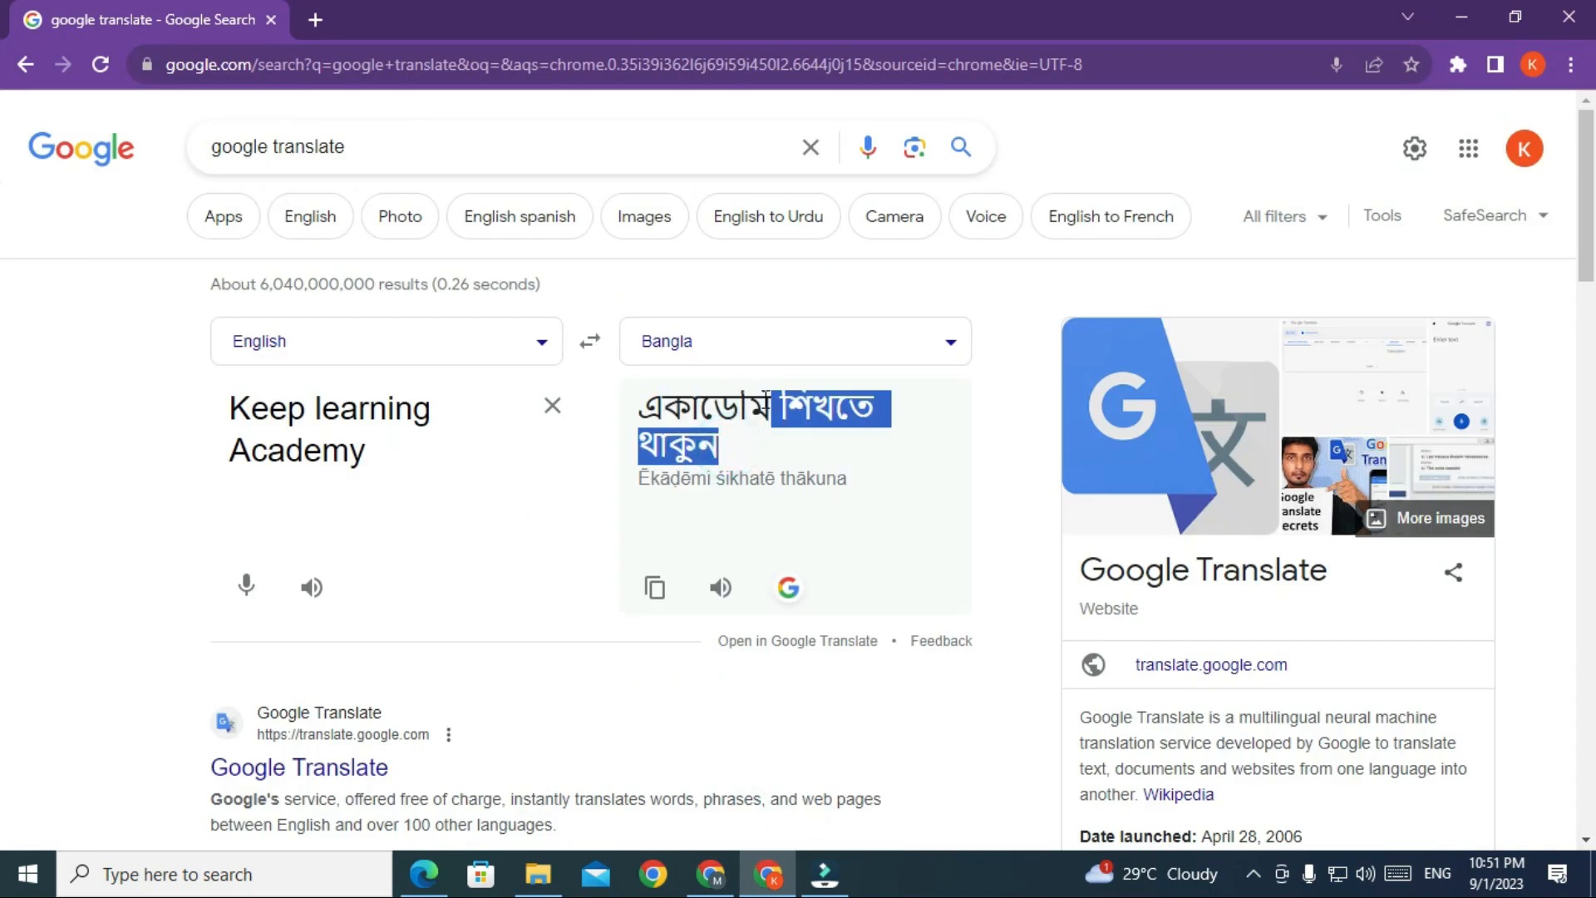
pyautogui.click(710, 873)
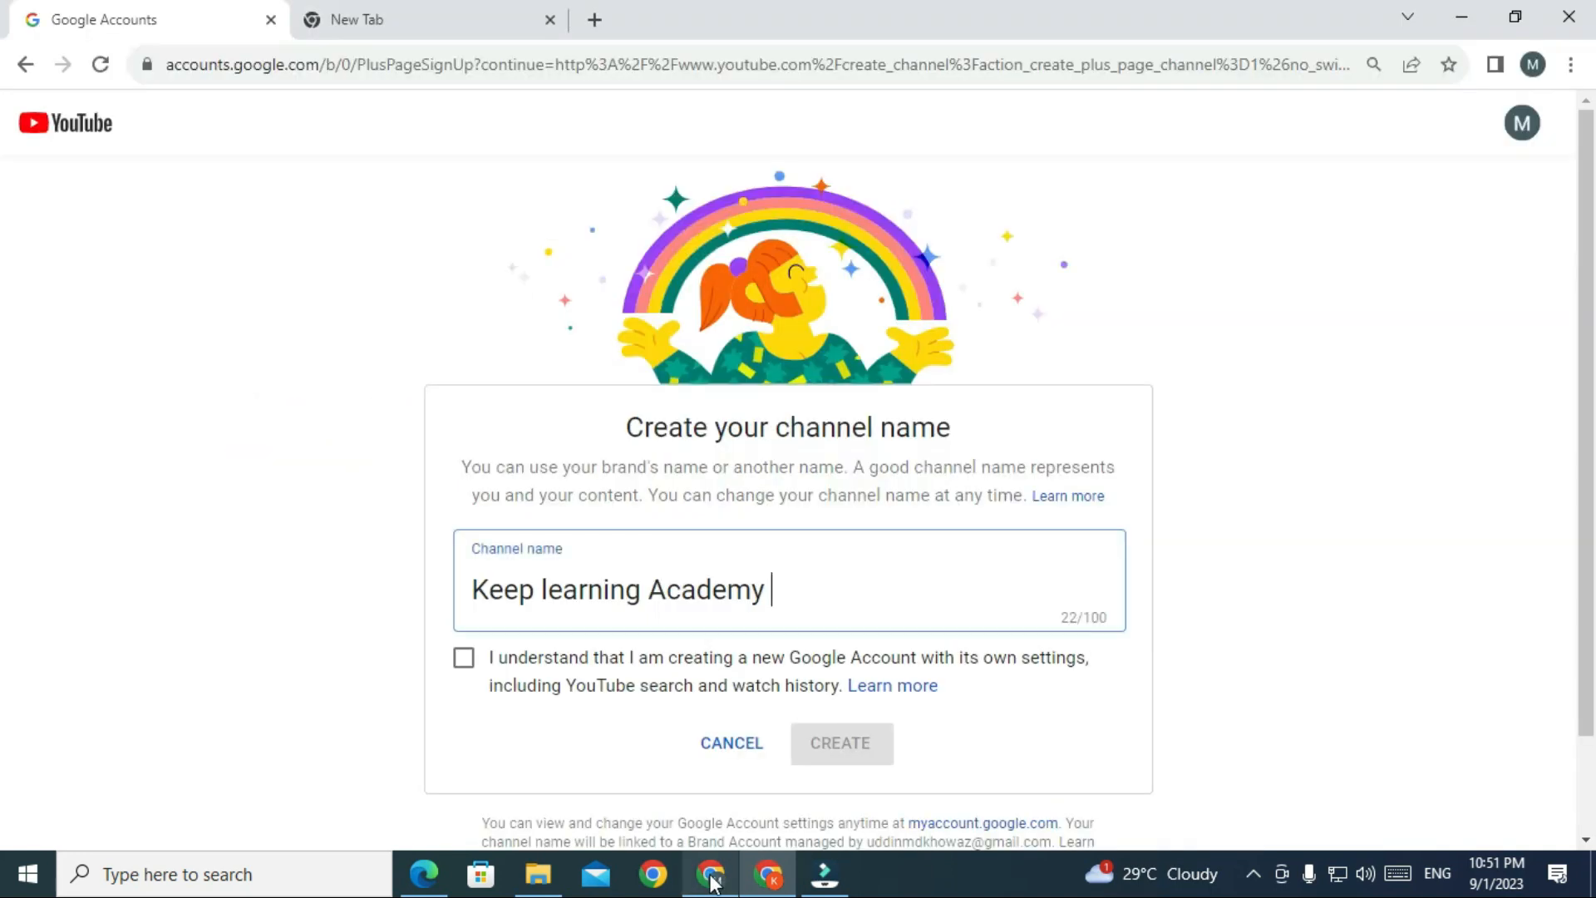
# Append শিখতে থাকুন to the name, accept the account notice and create the channel
pyautogui.rightClick(789, 592)
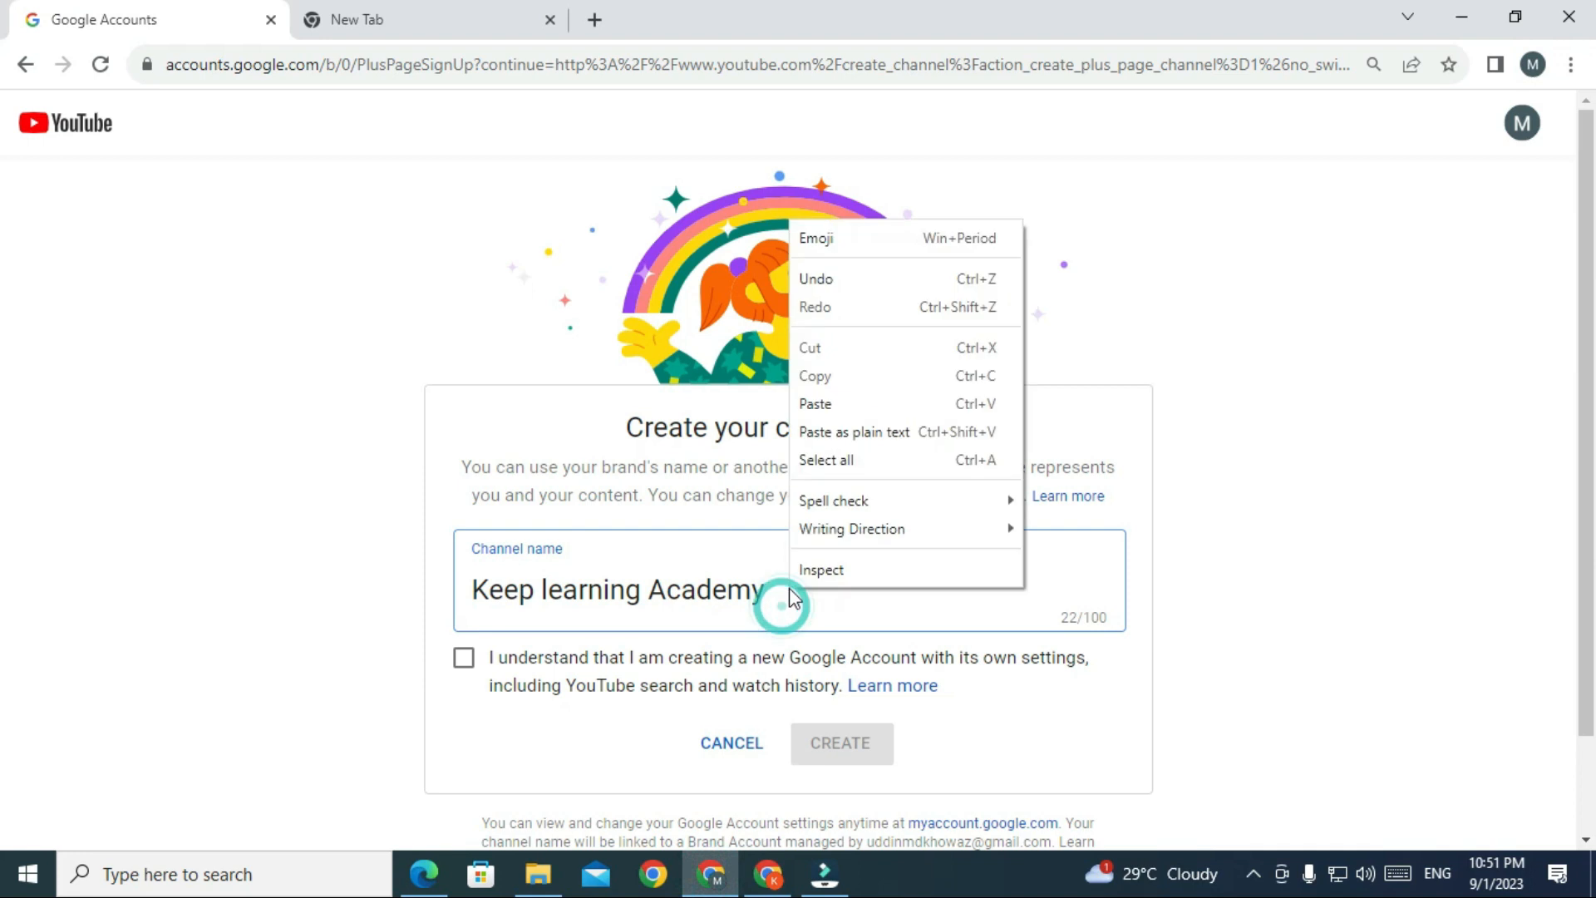
pyautogui.click(826, 402)
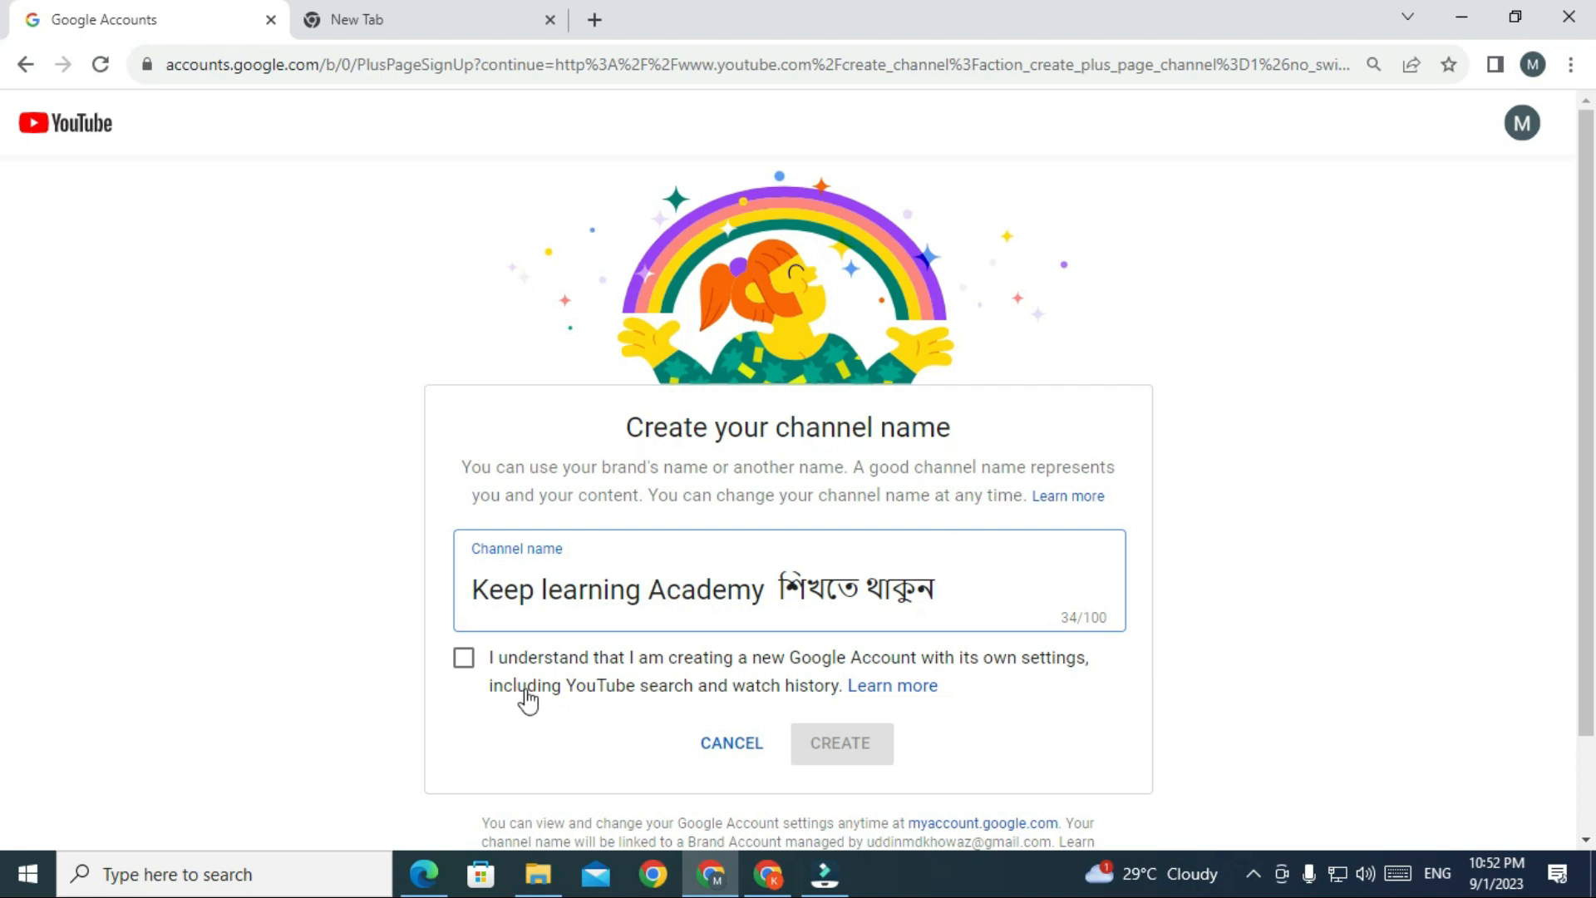
pyautogui.click(465, 661)
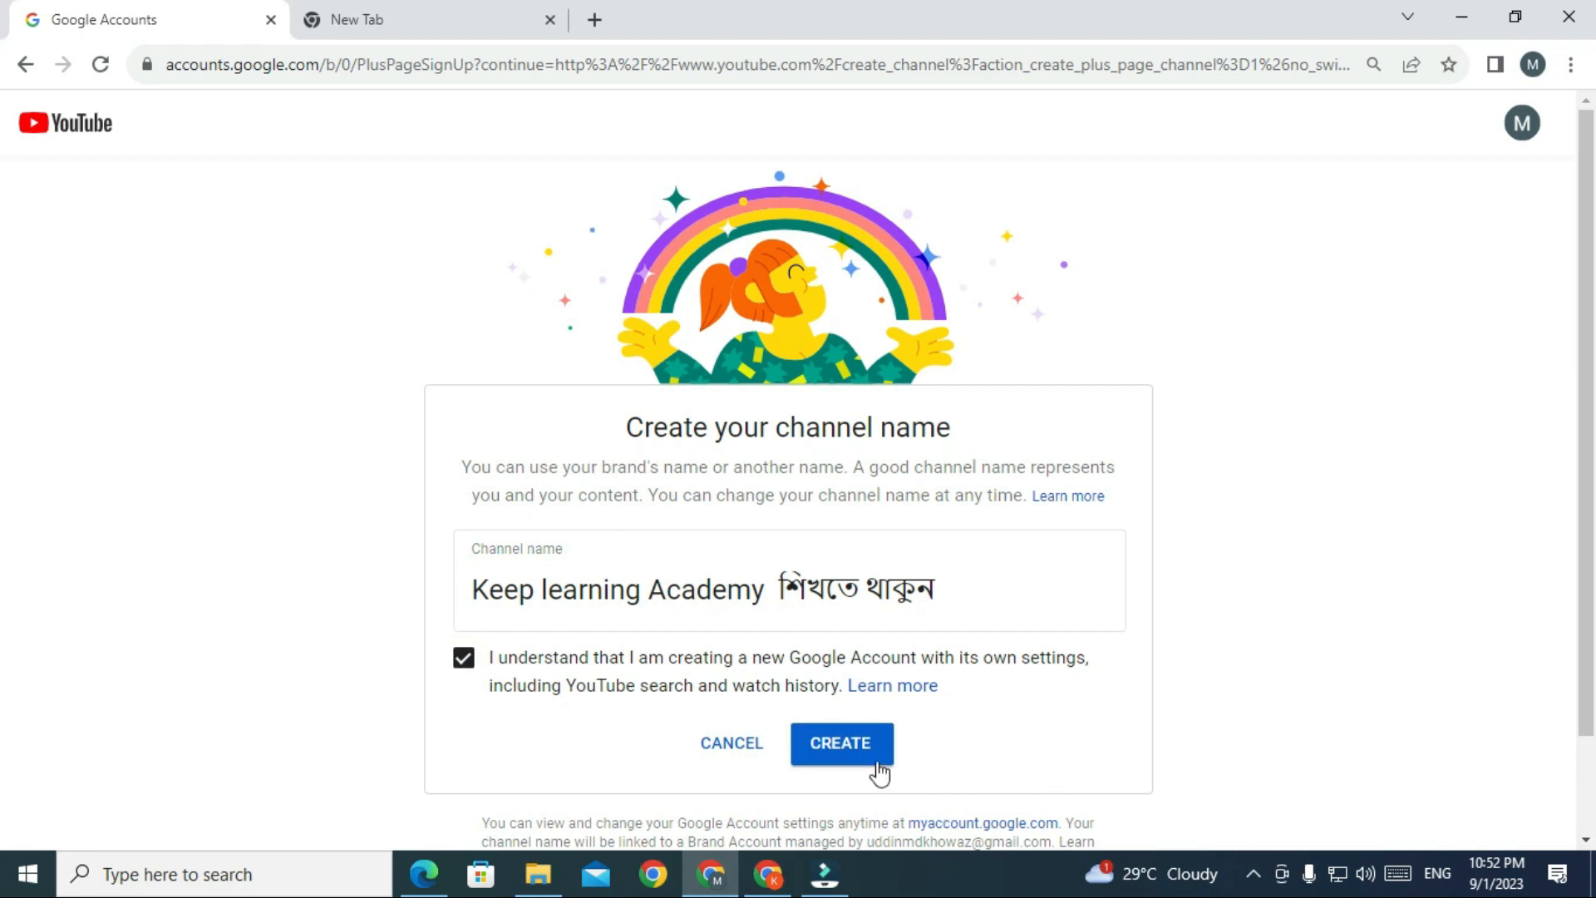
pyautogui.click(841, 748)
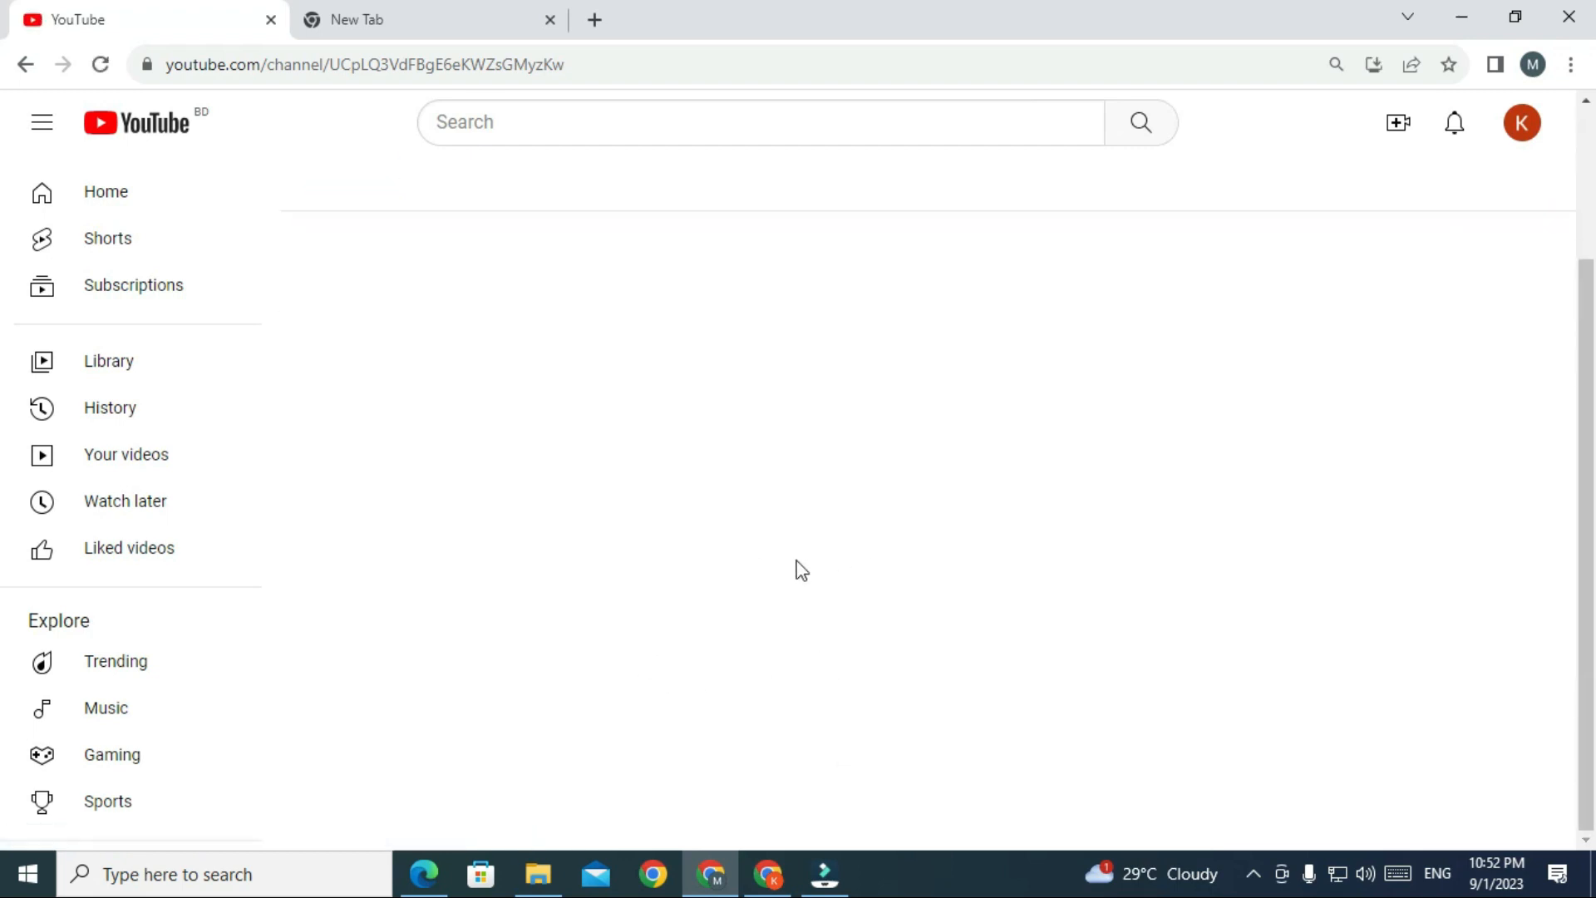
# Reload the new channel page, return Home and confirm Keep learning Academy is the active account
pyautogui.rightClick(784, 193)
pyautogui.click(890, 263)
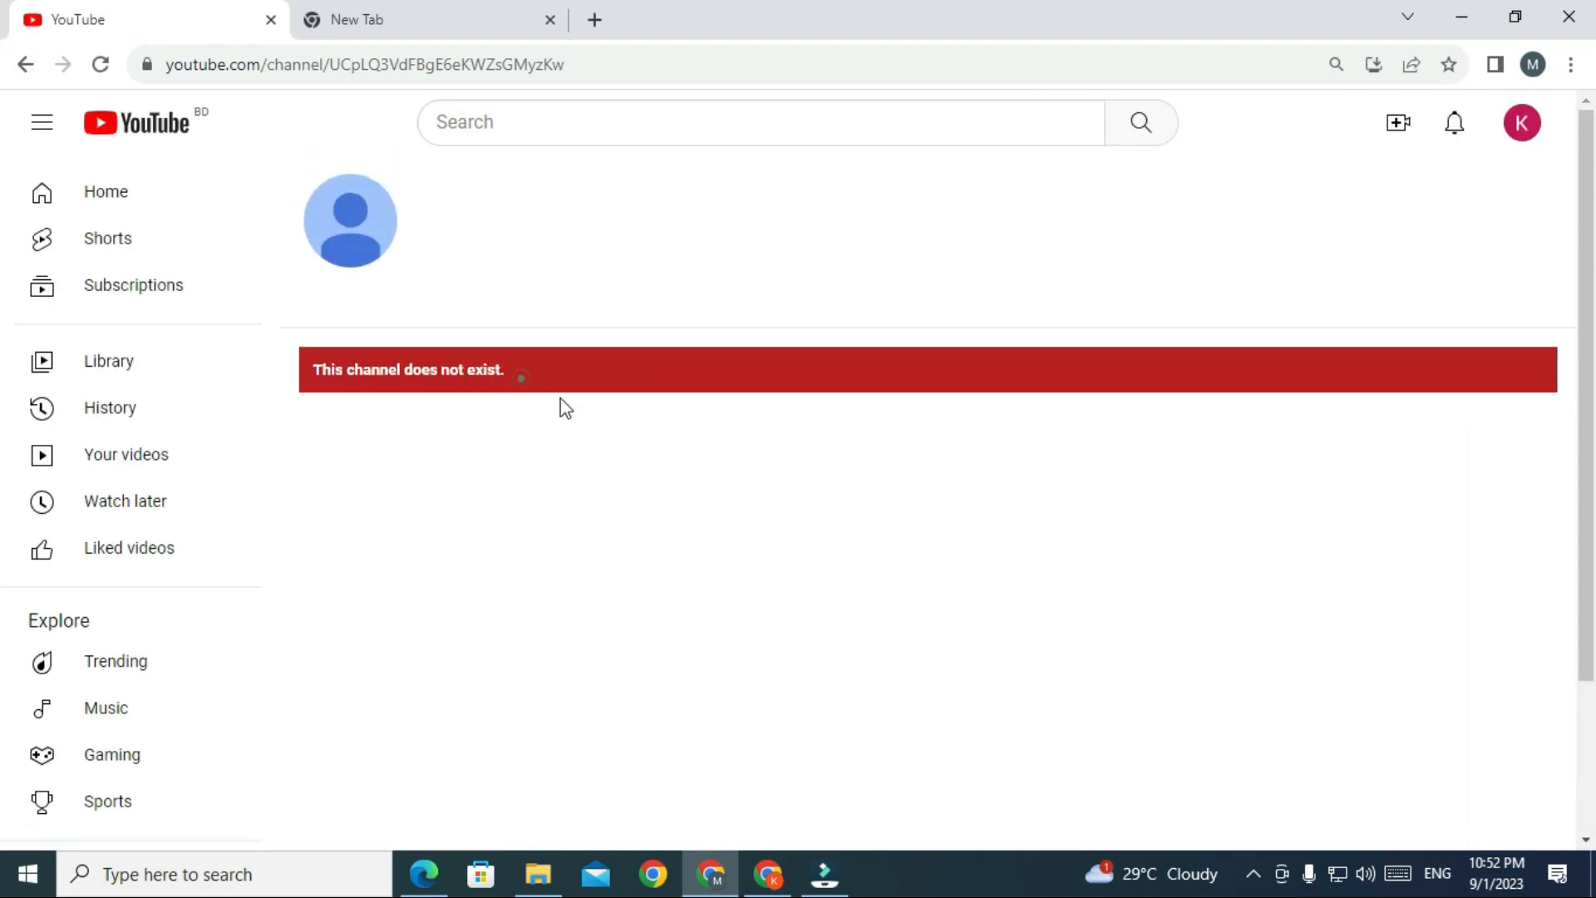
pyautogui.click(139, 193)
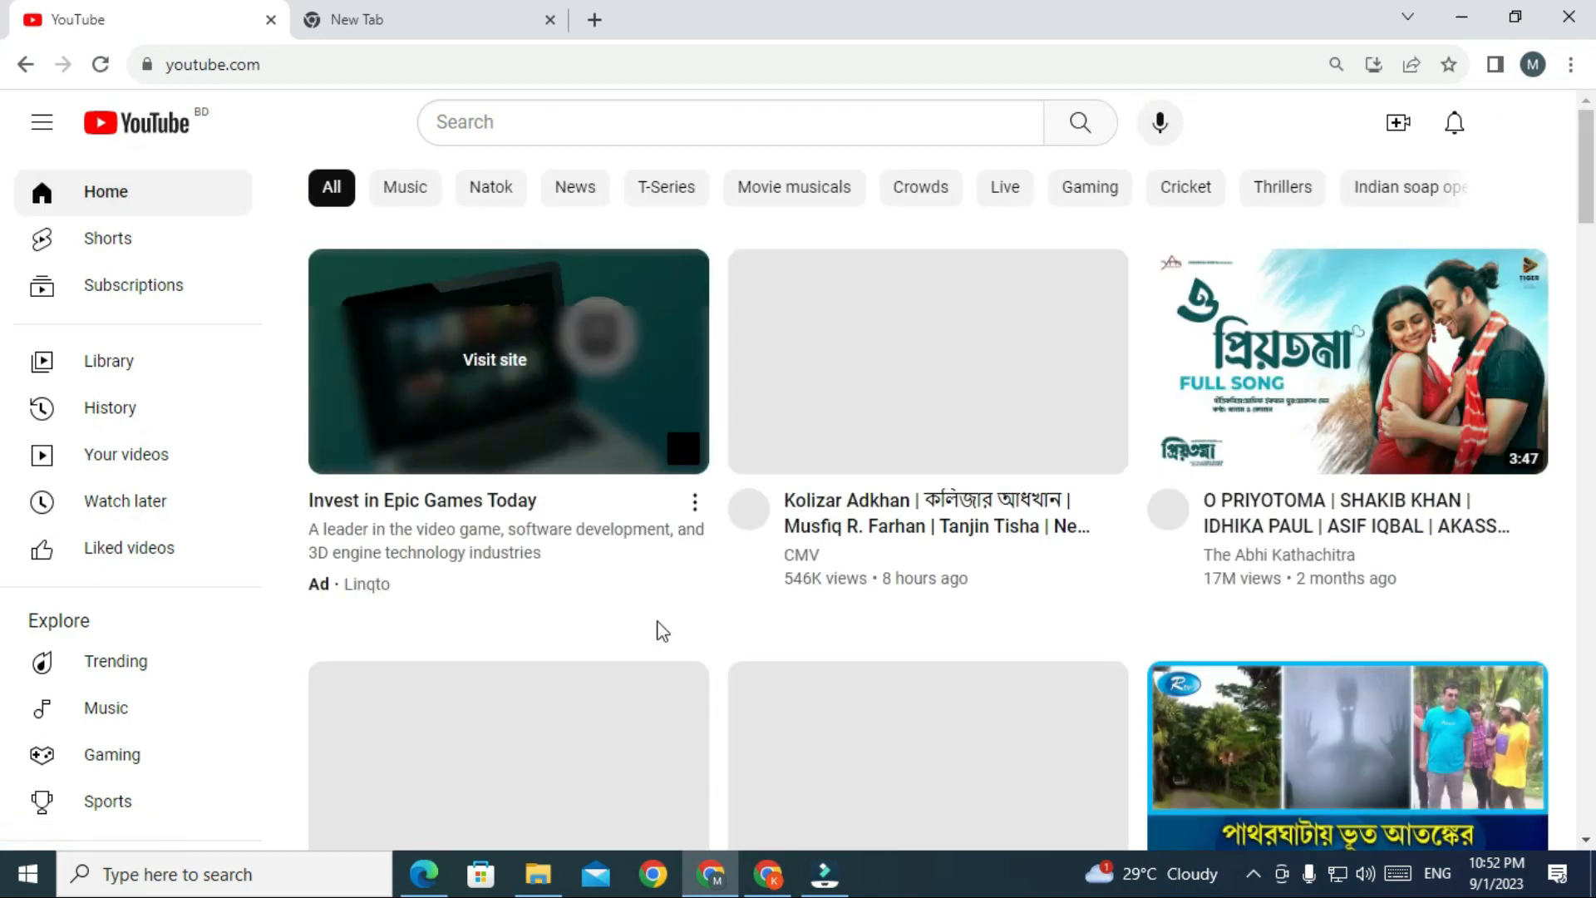
pyautogui.click(1522, 122)
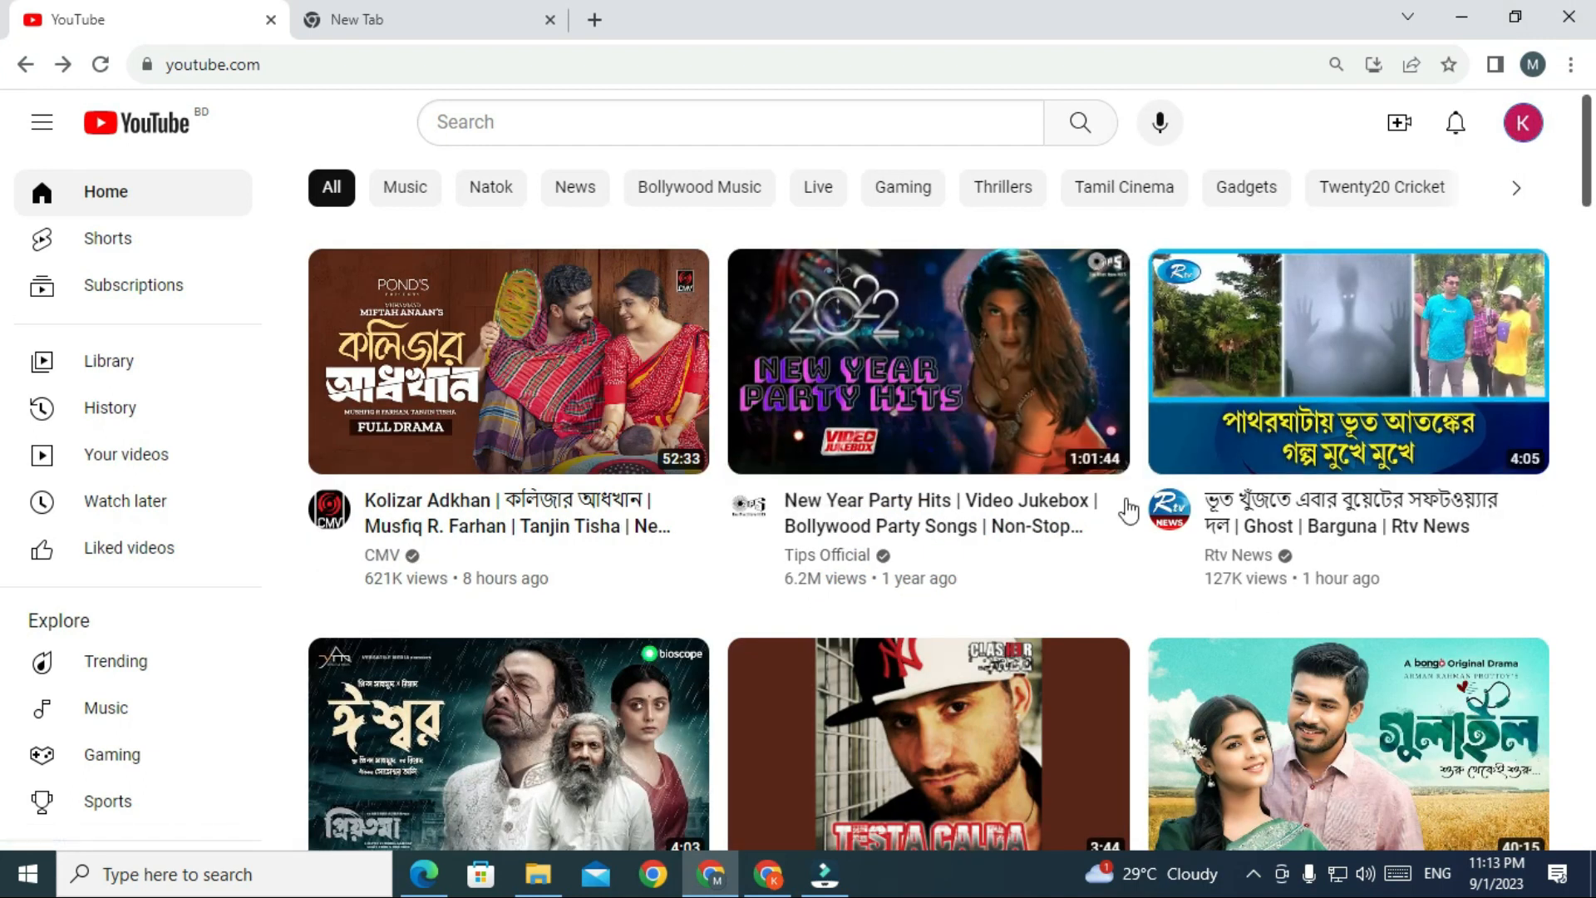
pyautogui.click(1524, 133)
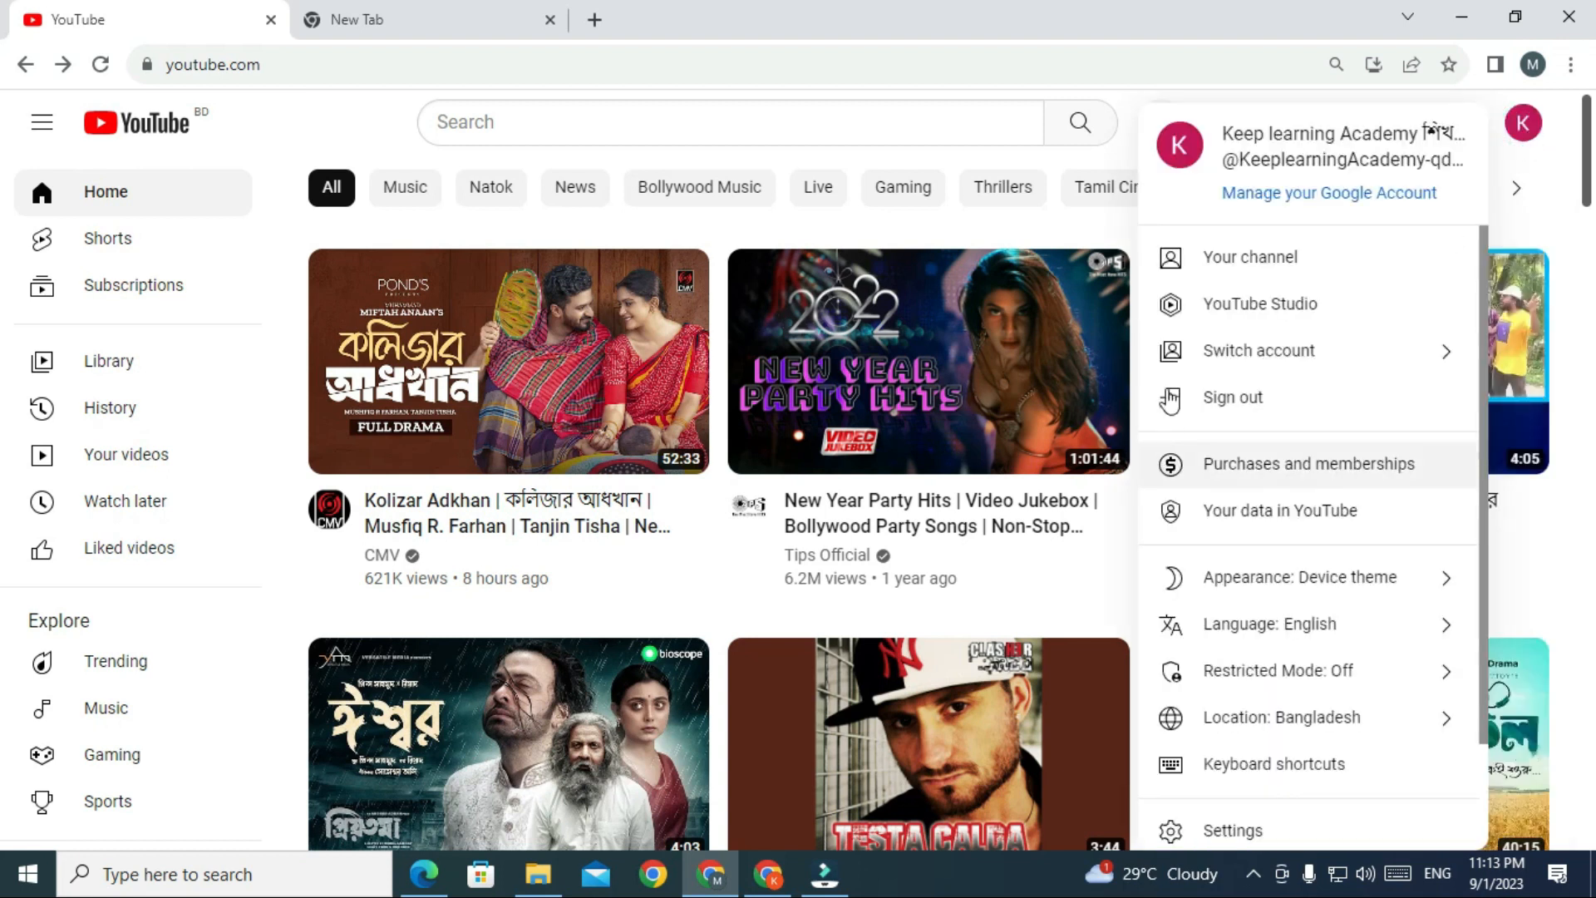
# Open YouTube Studio, dismiss its dark theme and playlist tips, and go to Customization
pyautogui.click(1259, 312)
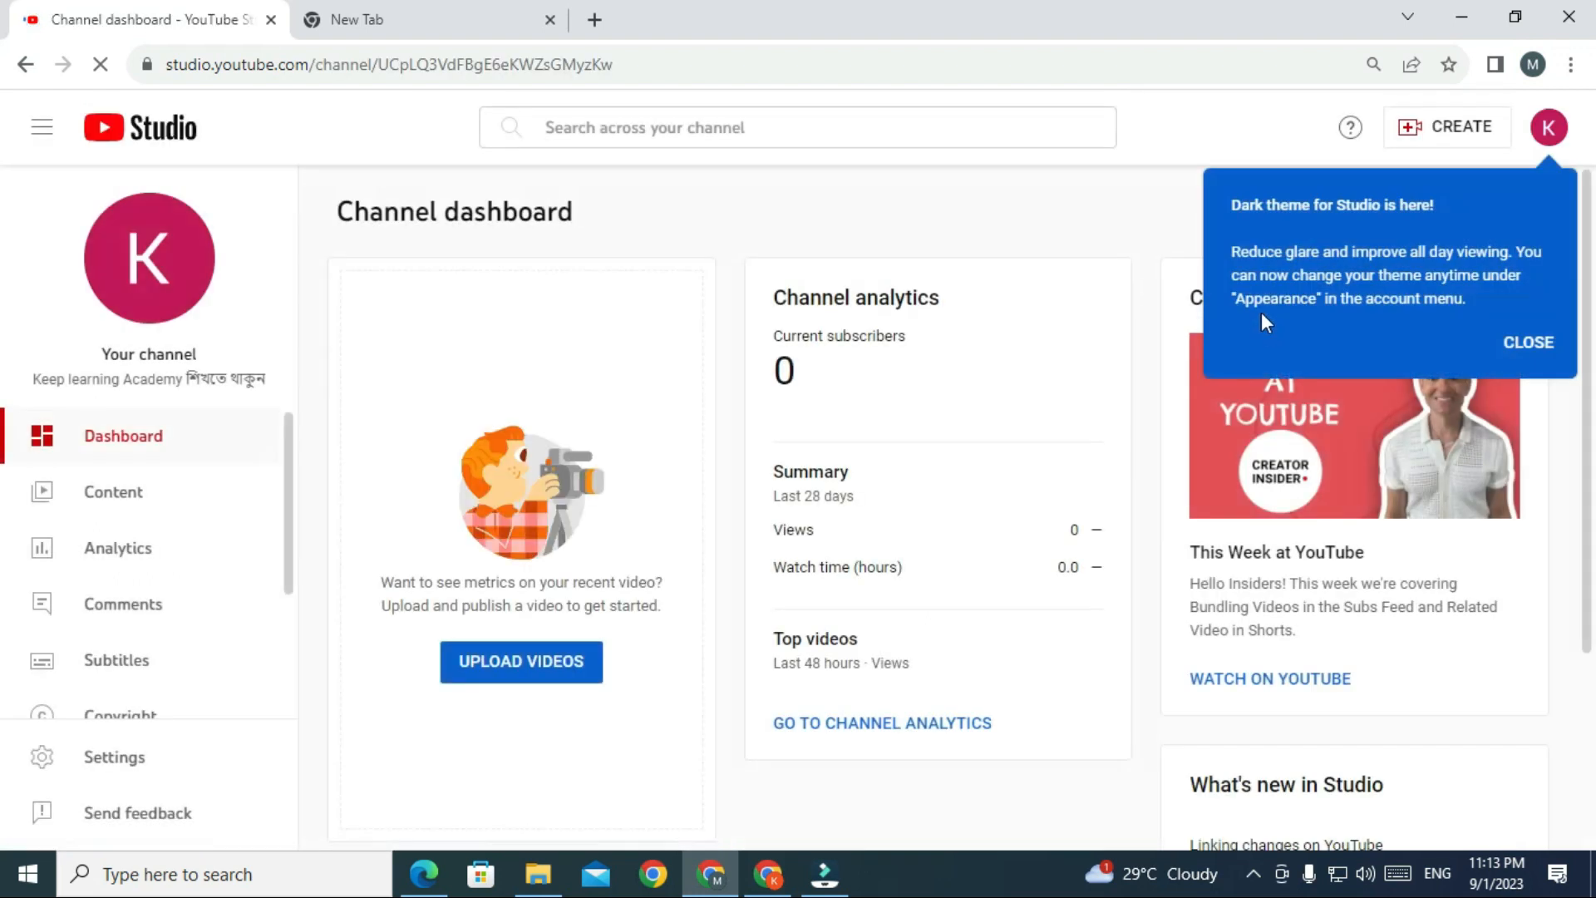
pyautogui.click(1520, 344)
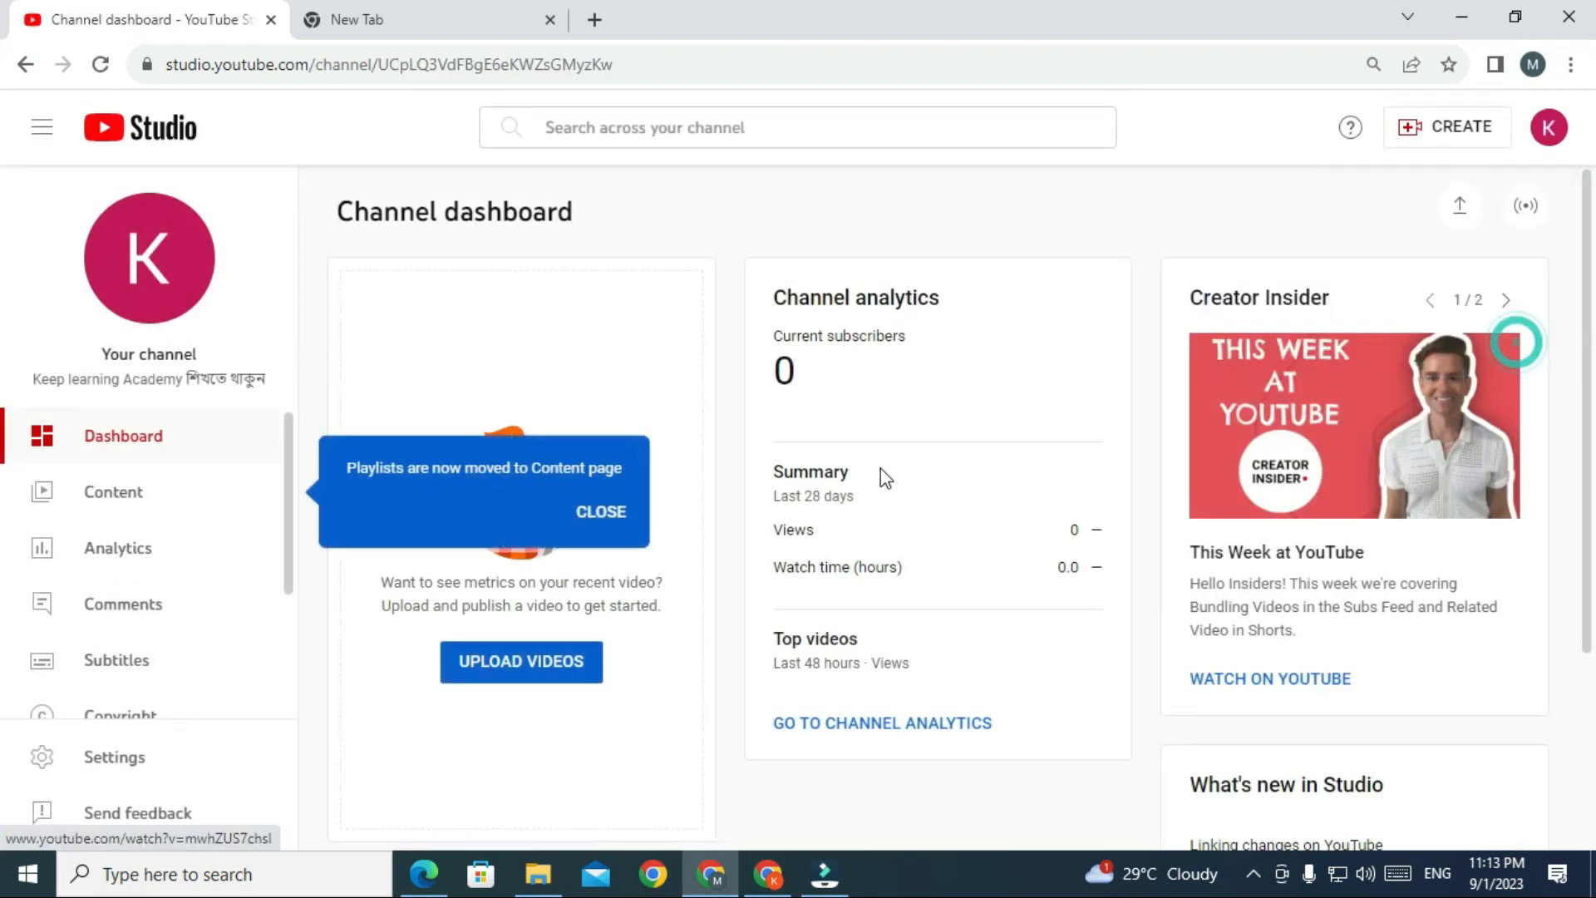
pyautogui.click(613, 516)
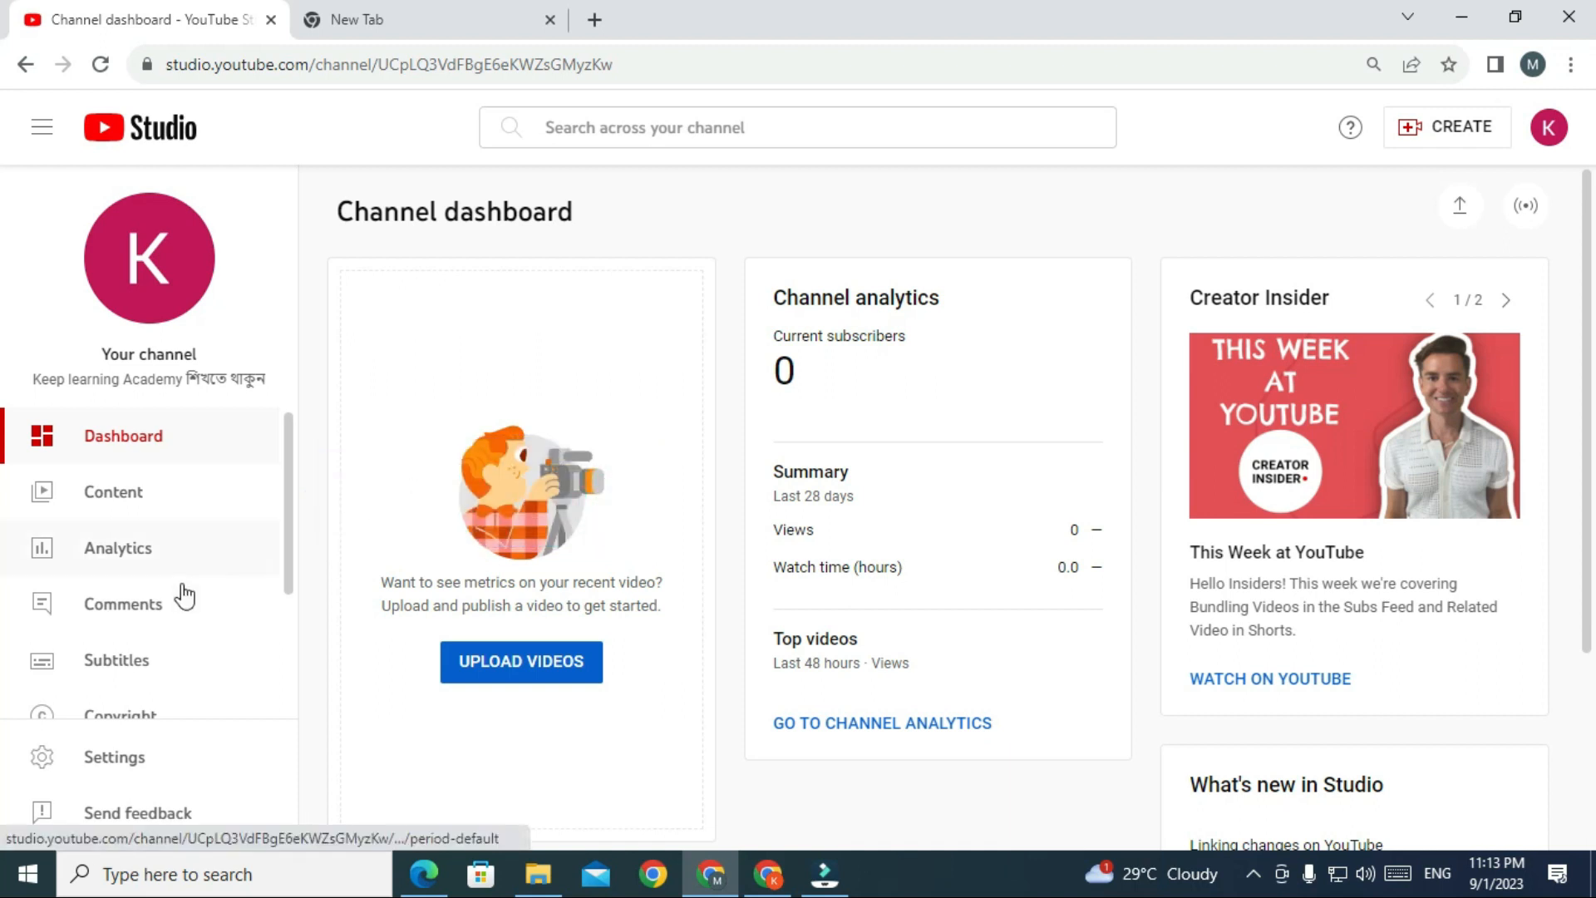
pyautogui.scroll(-3, 166, 632)
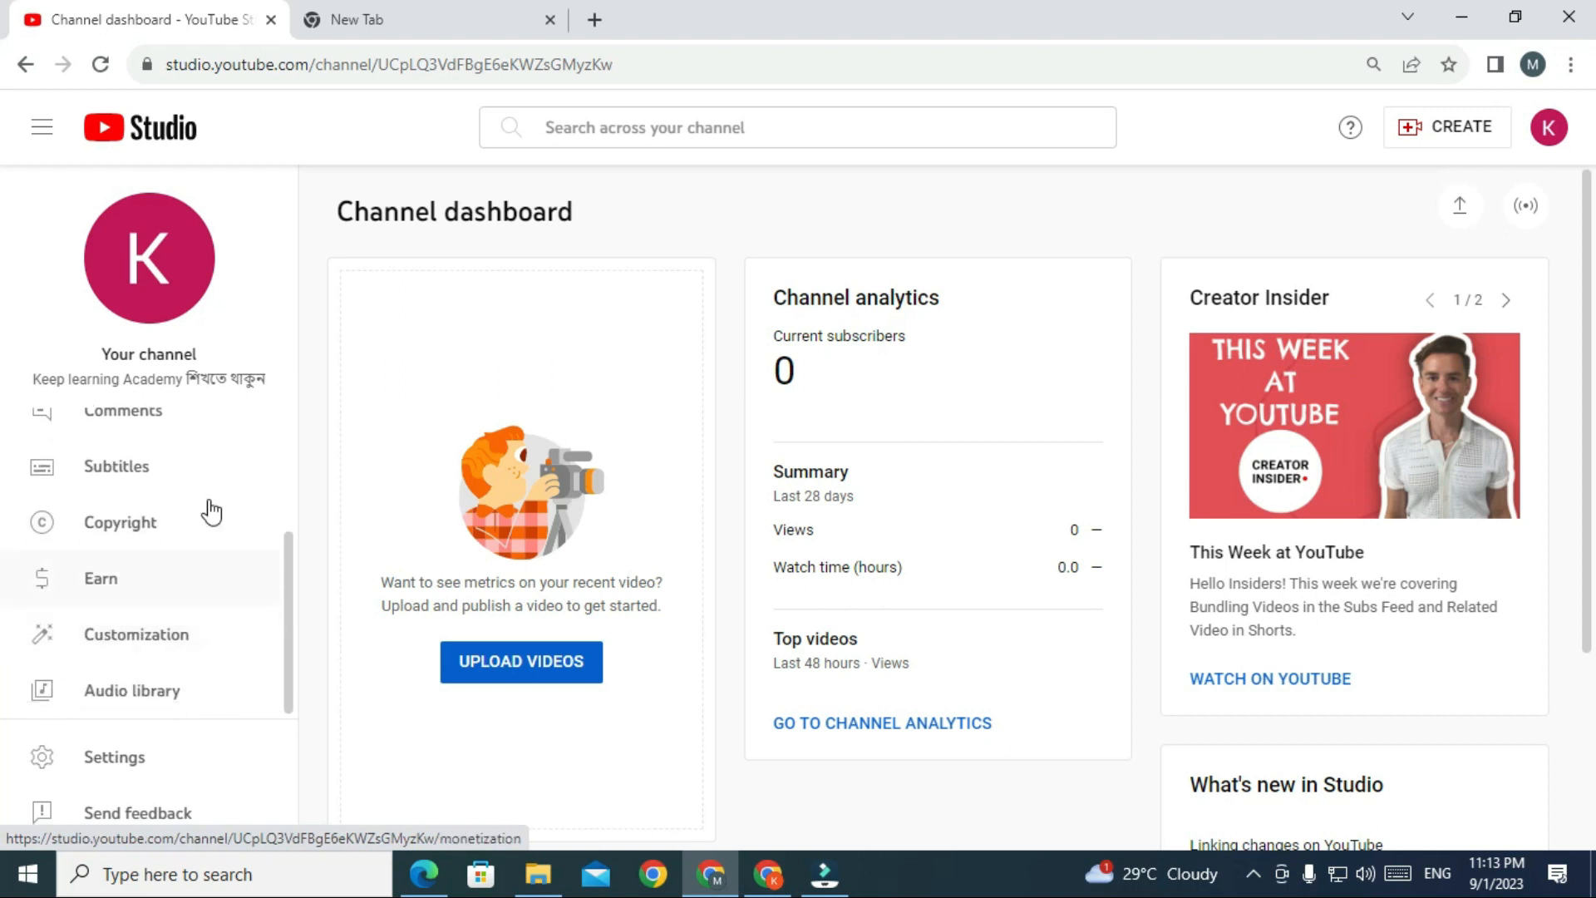
pyautogui.click(188, 655)
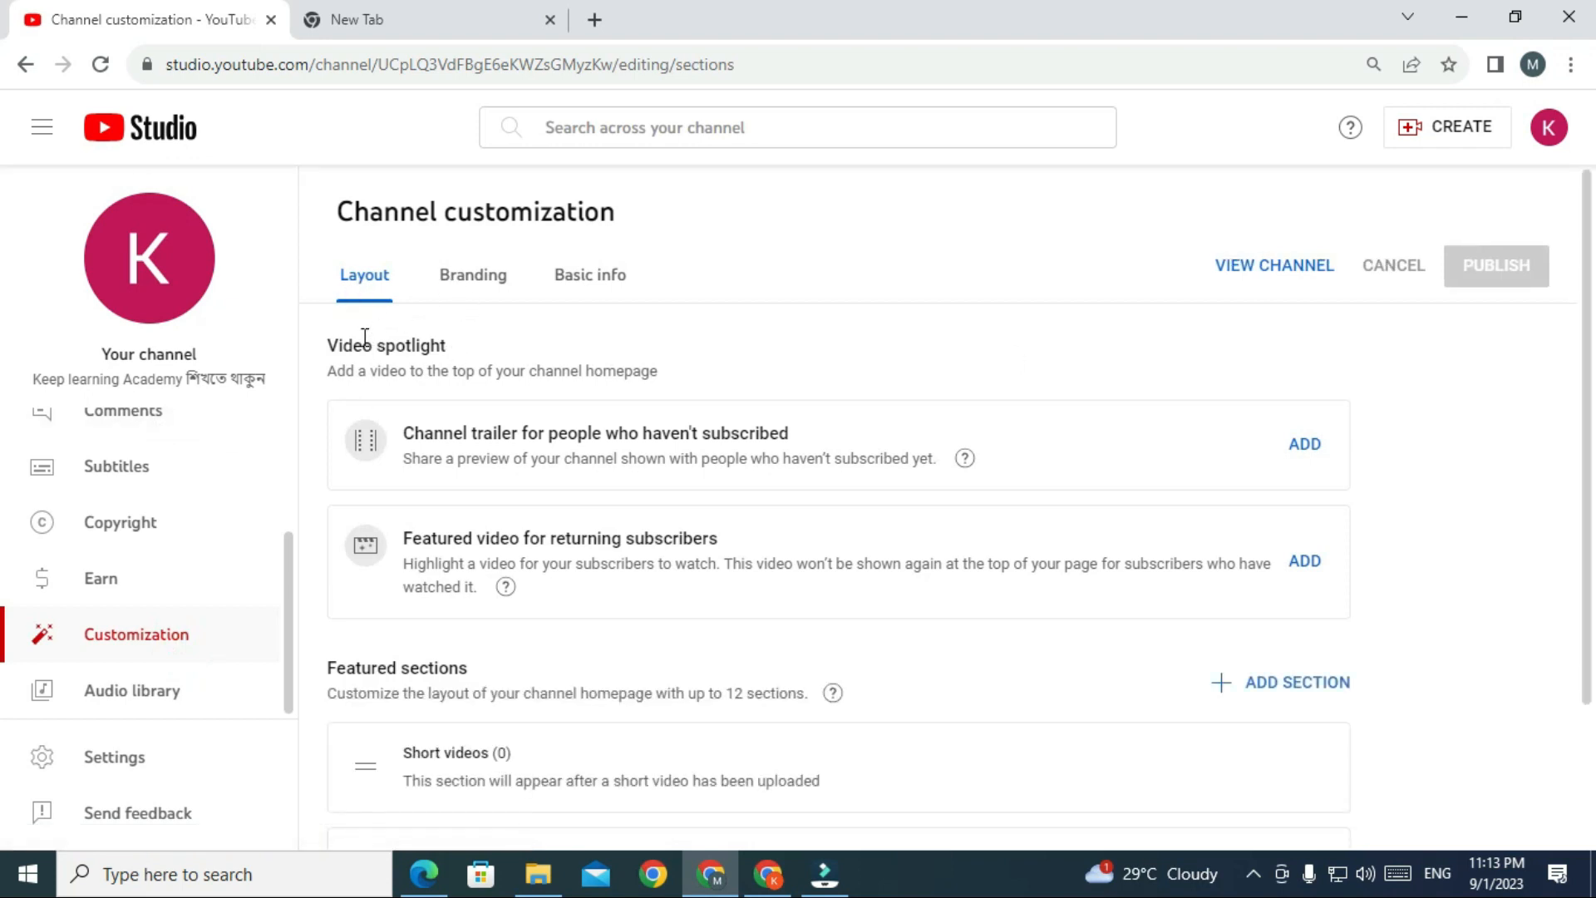
# Set the Keep Learning book logo as the channel profile picture on the Branding tab
pyautogui.click(479, 291)
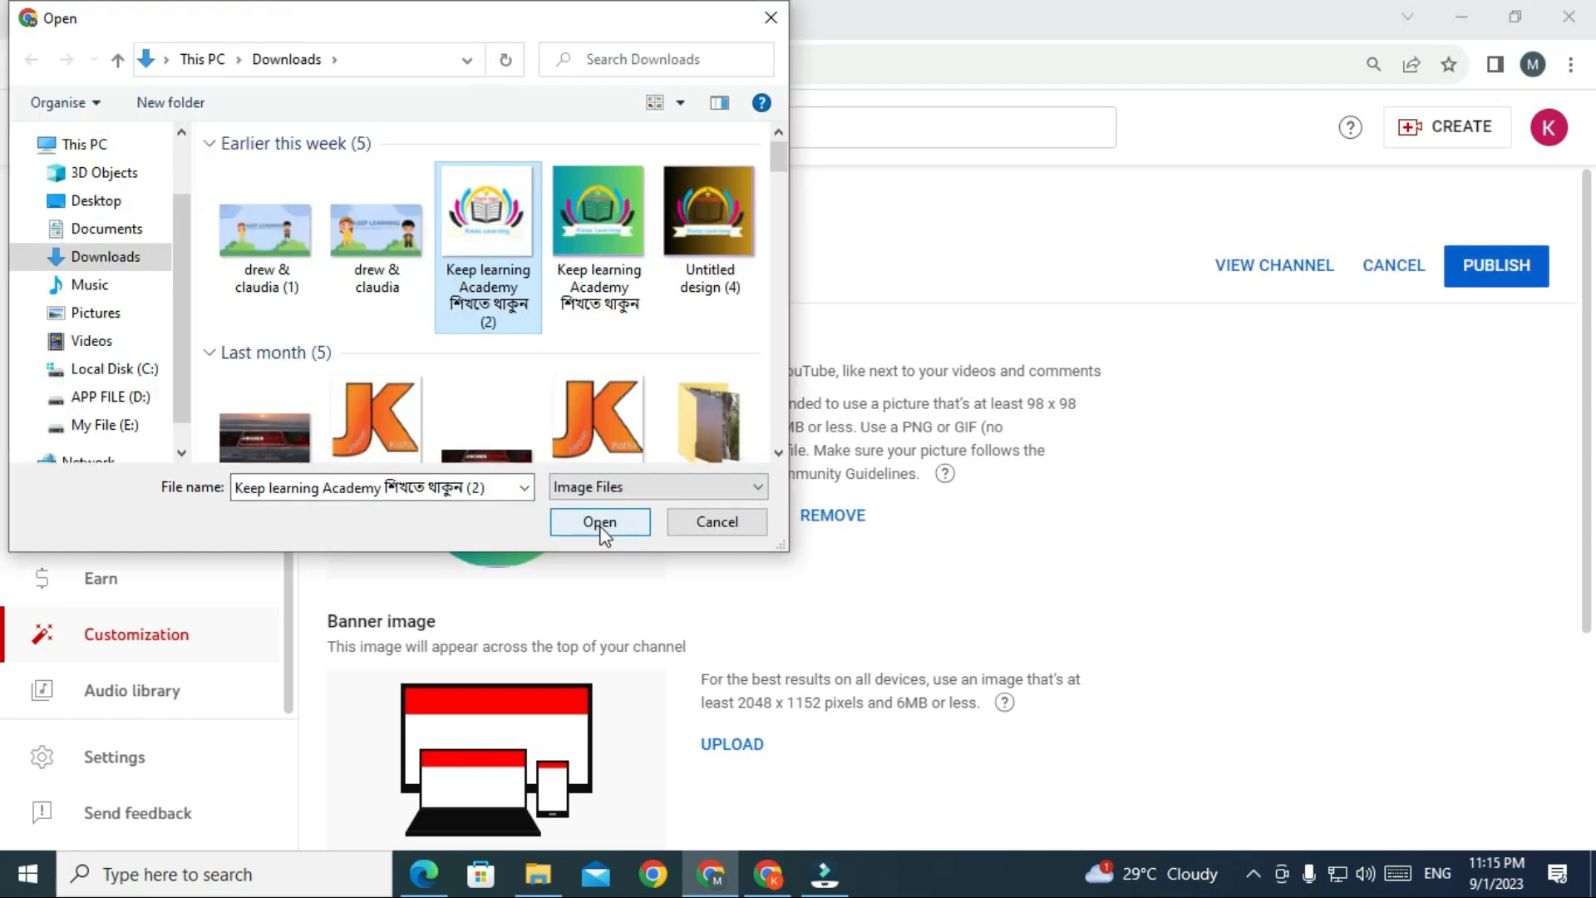
pyautogui.click(600, 524)
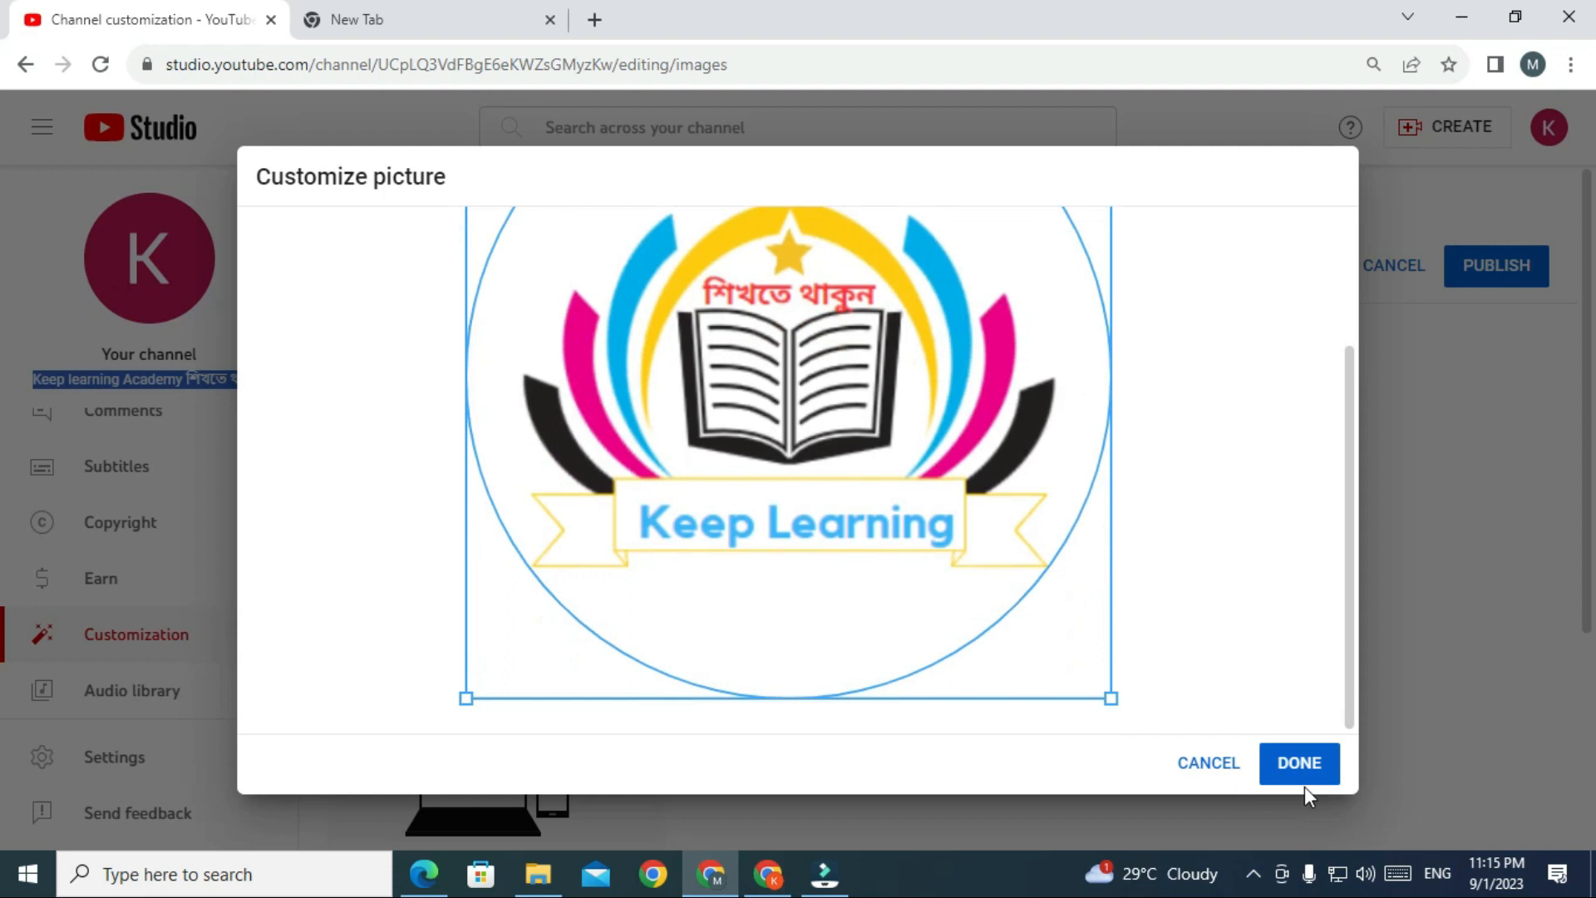
pyautogui.click(1300, 763)
pyautogui.scroll(-4, 1047, 601)
pyautogui.scroll(2, 1047, 600)
pyautogui.scroll(-2, 1048, 600)
# Add the third Keep learning Academy image as the channel banner
pyautogui.click(742, 435)
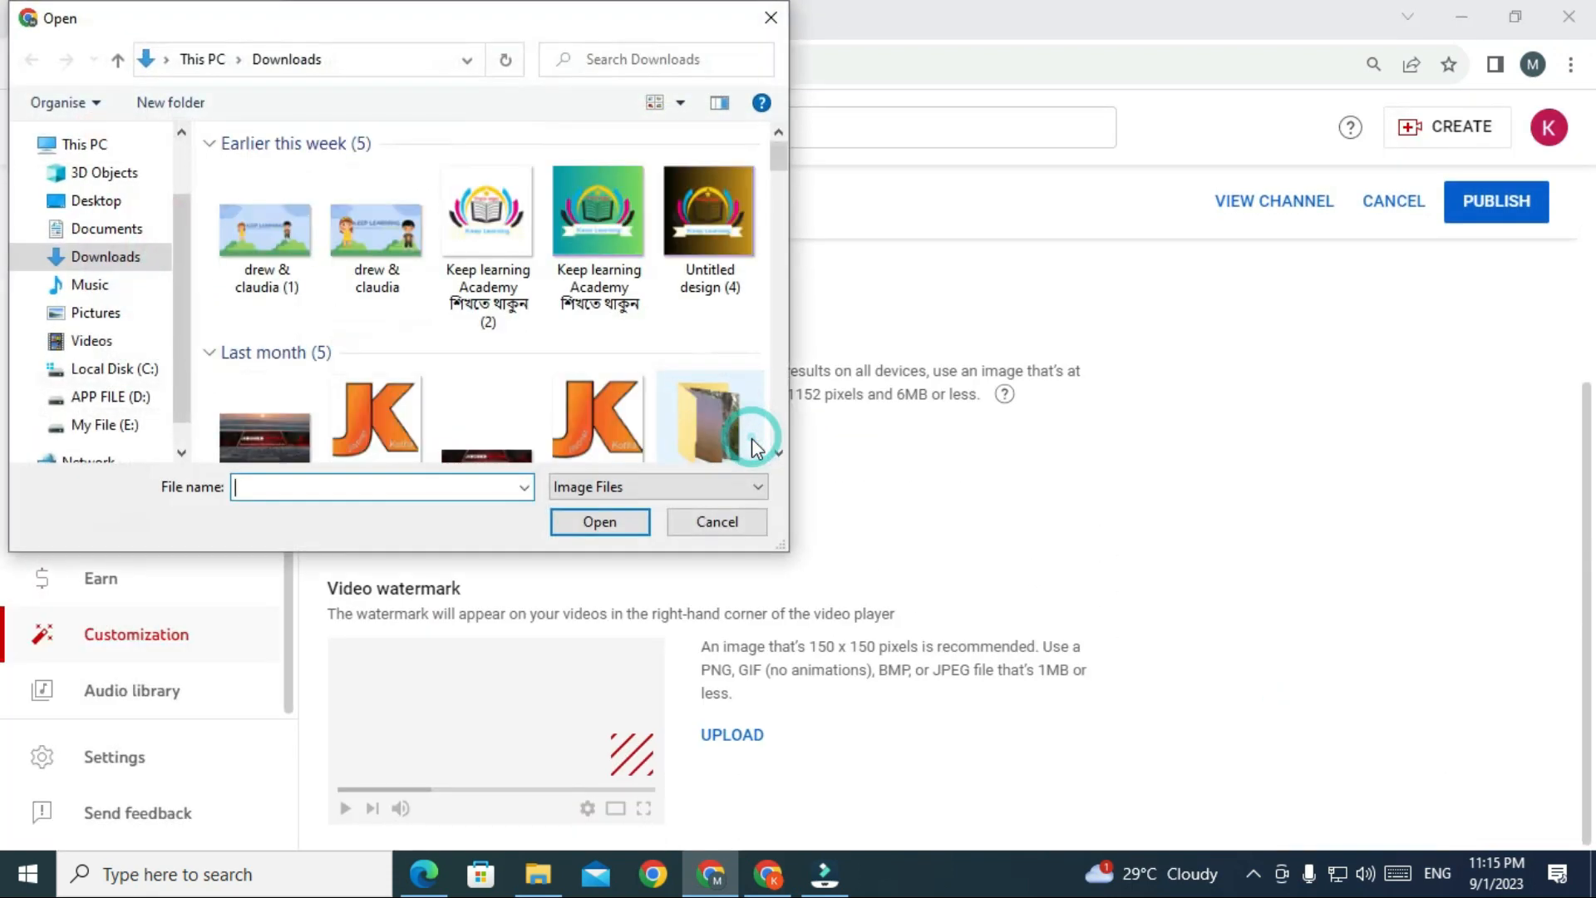
pyautogui.click(267, 233)
pyautogui.click(589, 521)
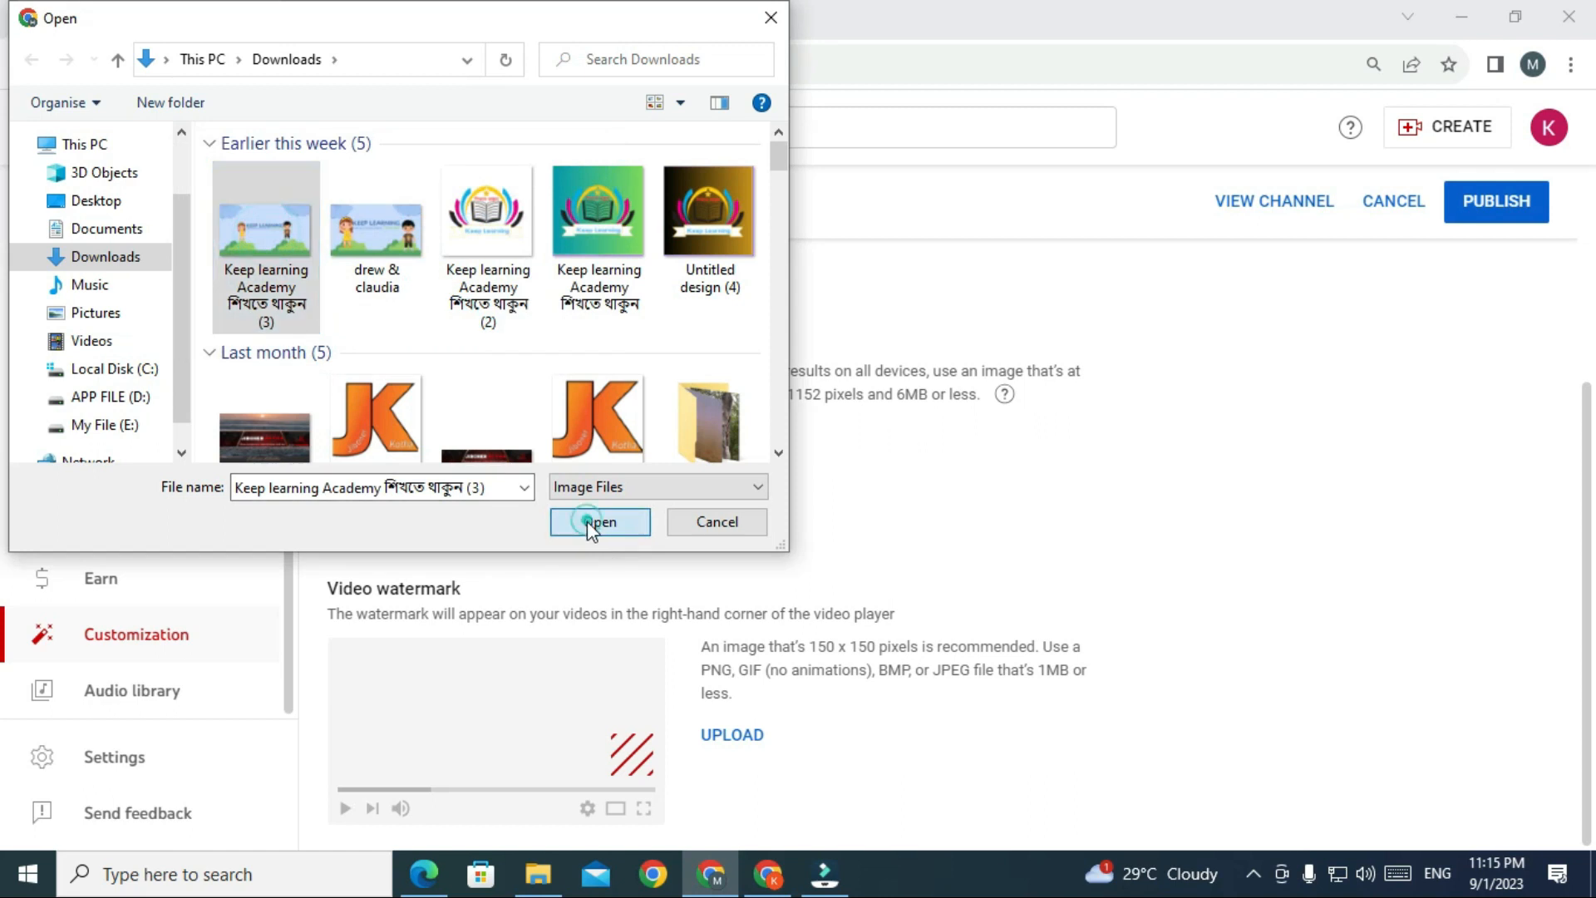
pyautogui.click(1305, 766)
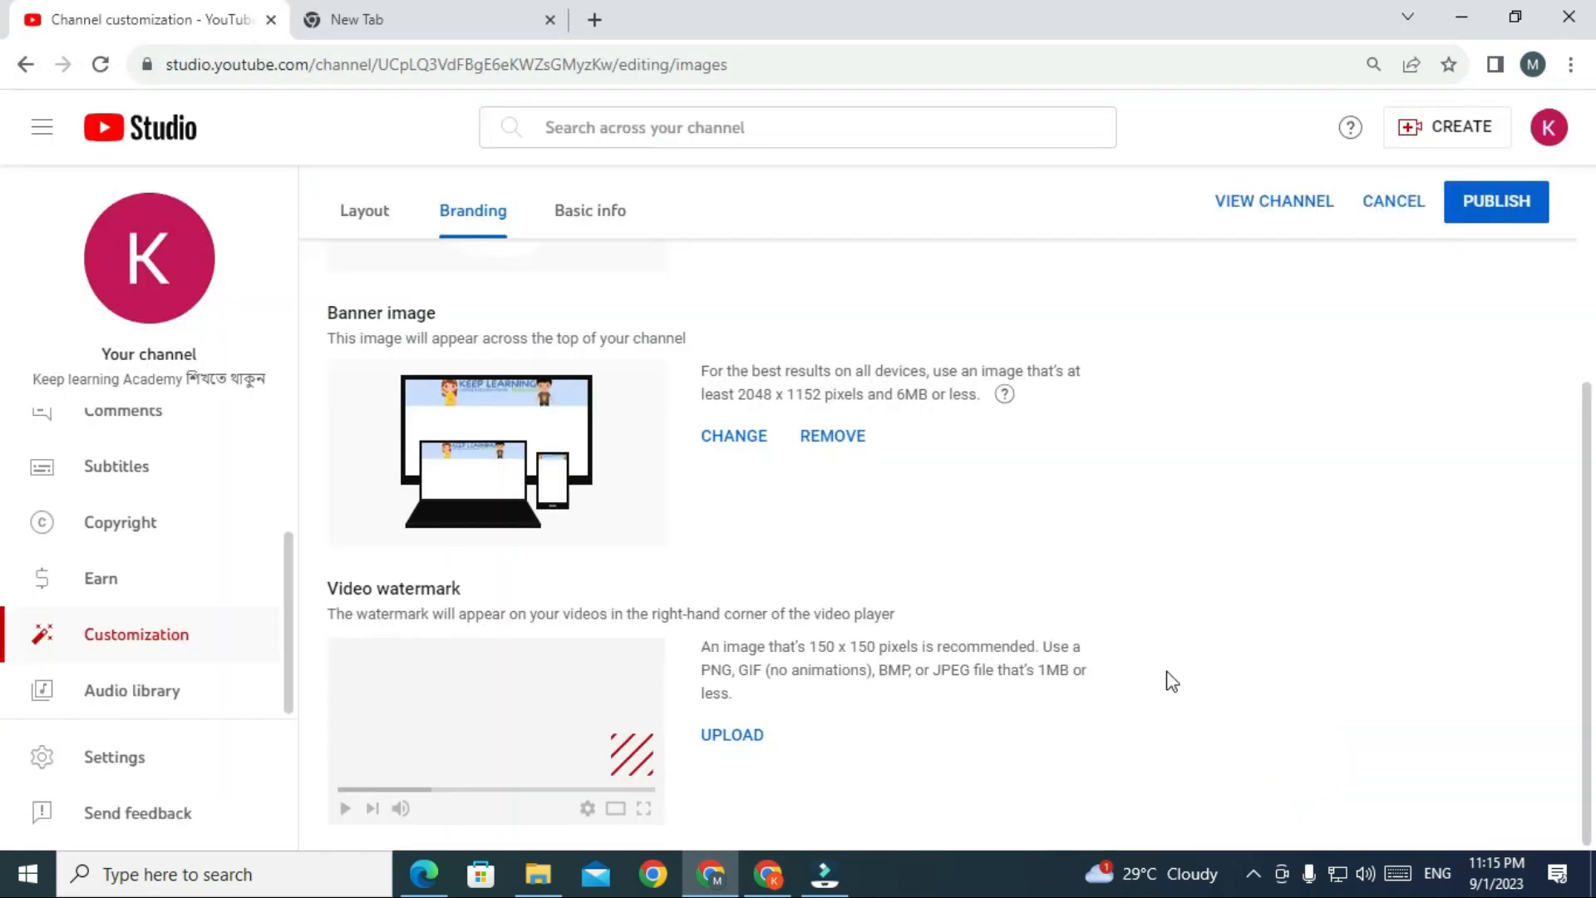
pyautogui.scroll(2, 1206, 630)
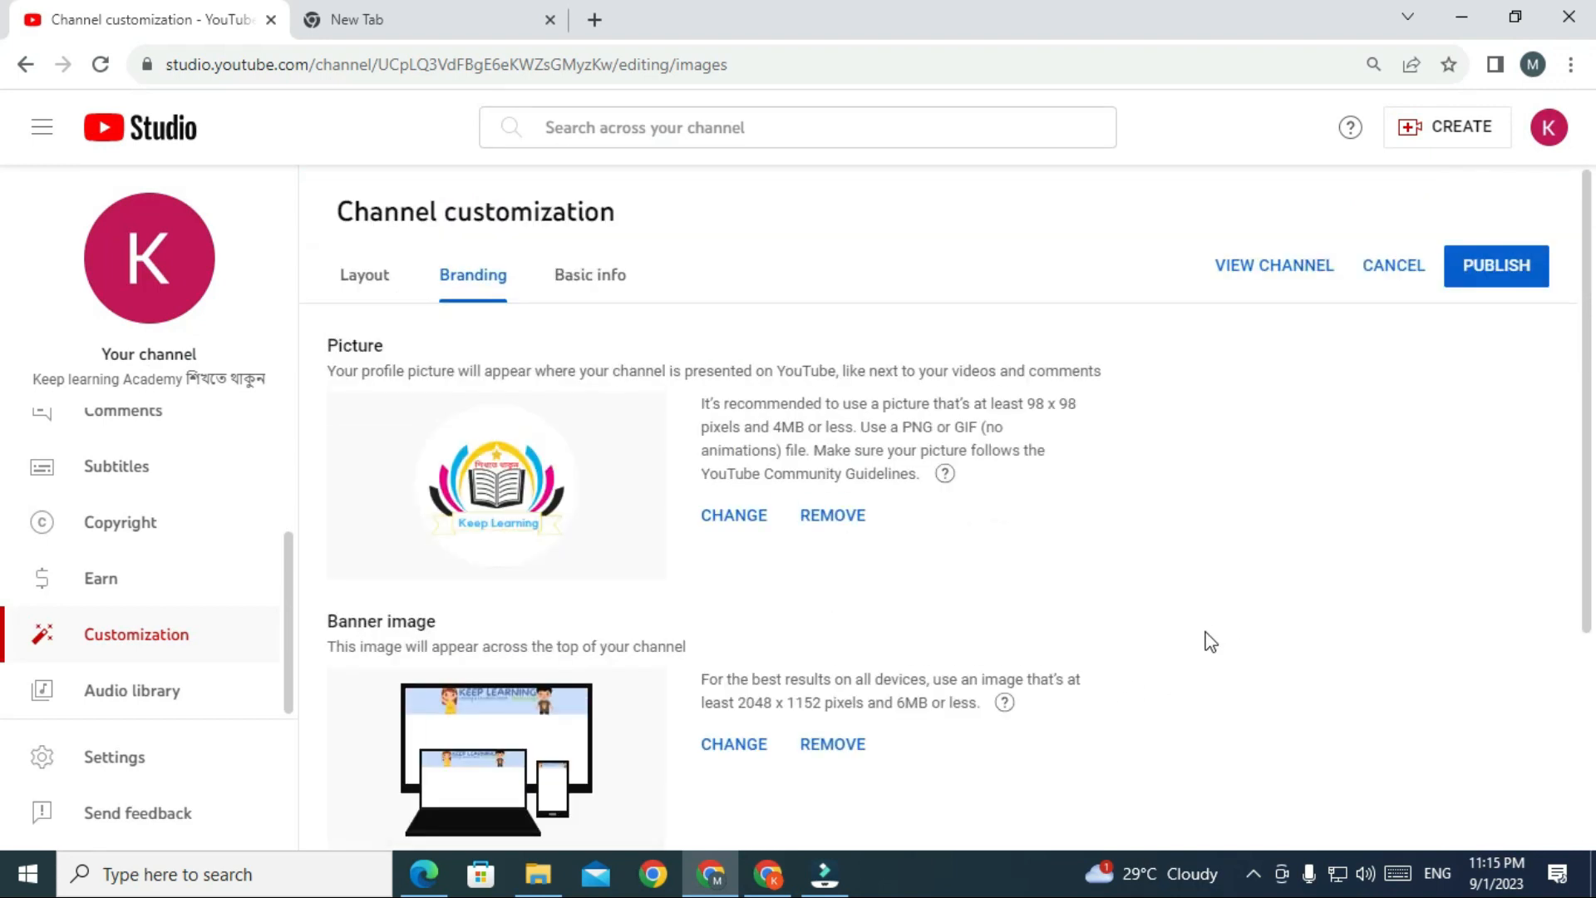
pyautogui.scroll(-2, 1206, 630)
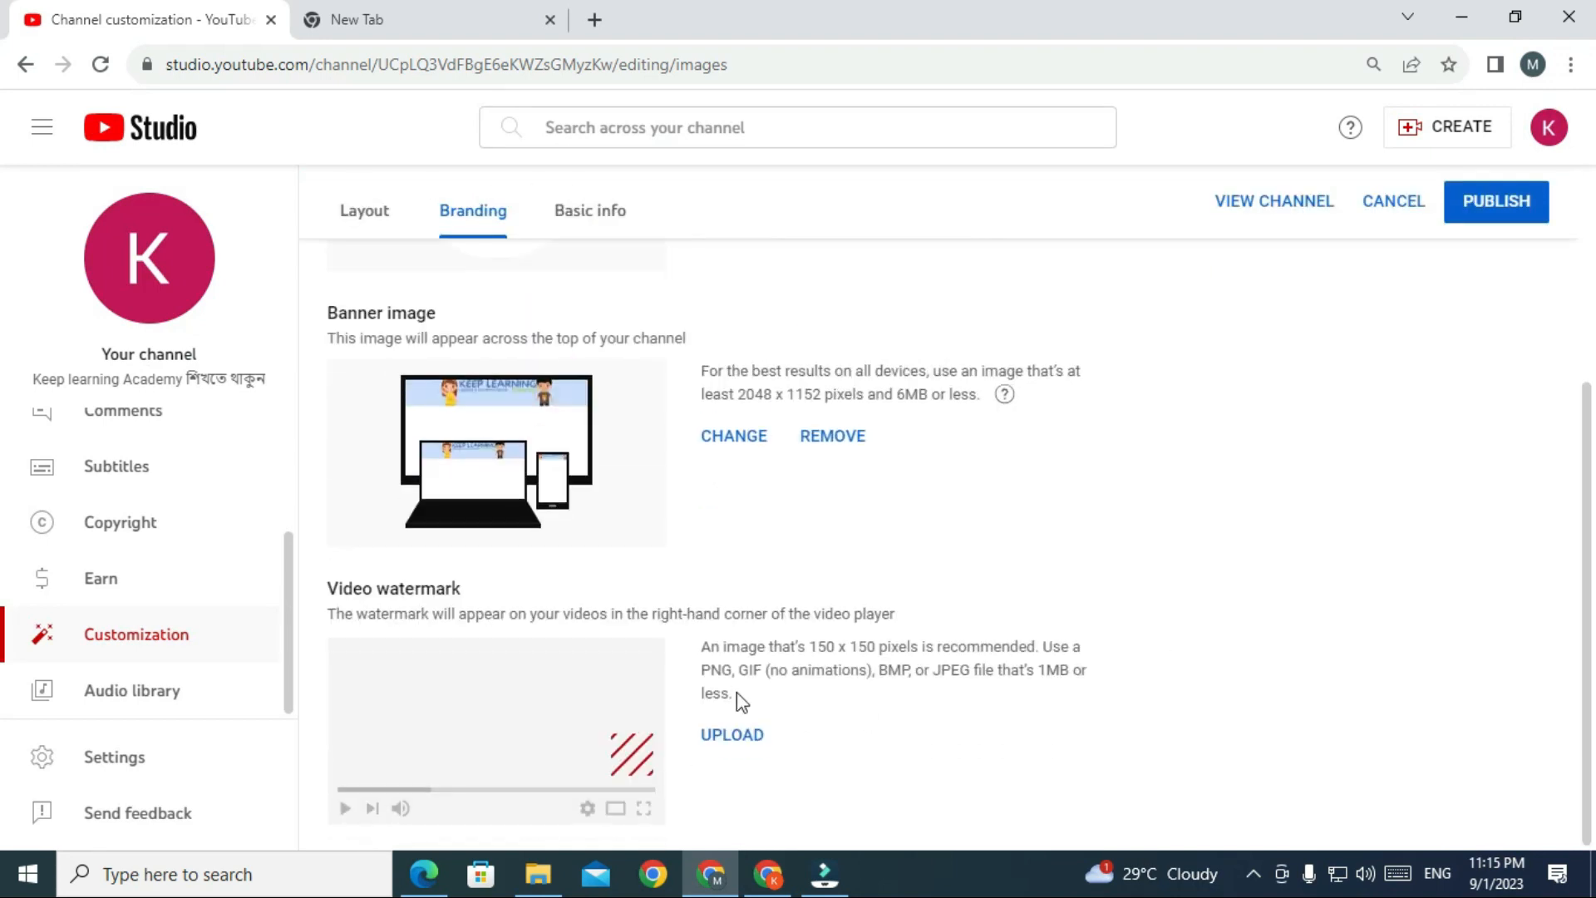
pyautogui.scroll(3, 873, 582)
pyautogui.scroll(-3, 874, 586)
pyautogui.scroll(3, 1085, 584)
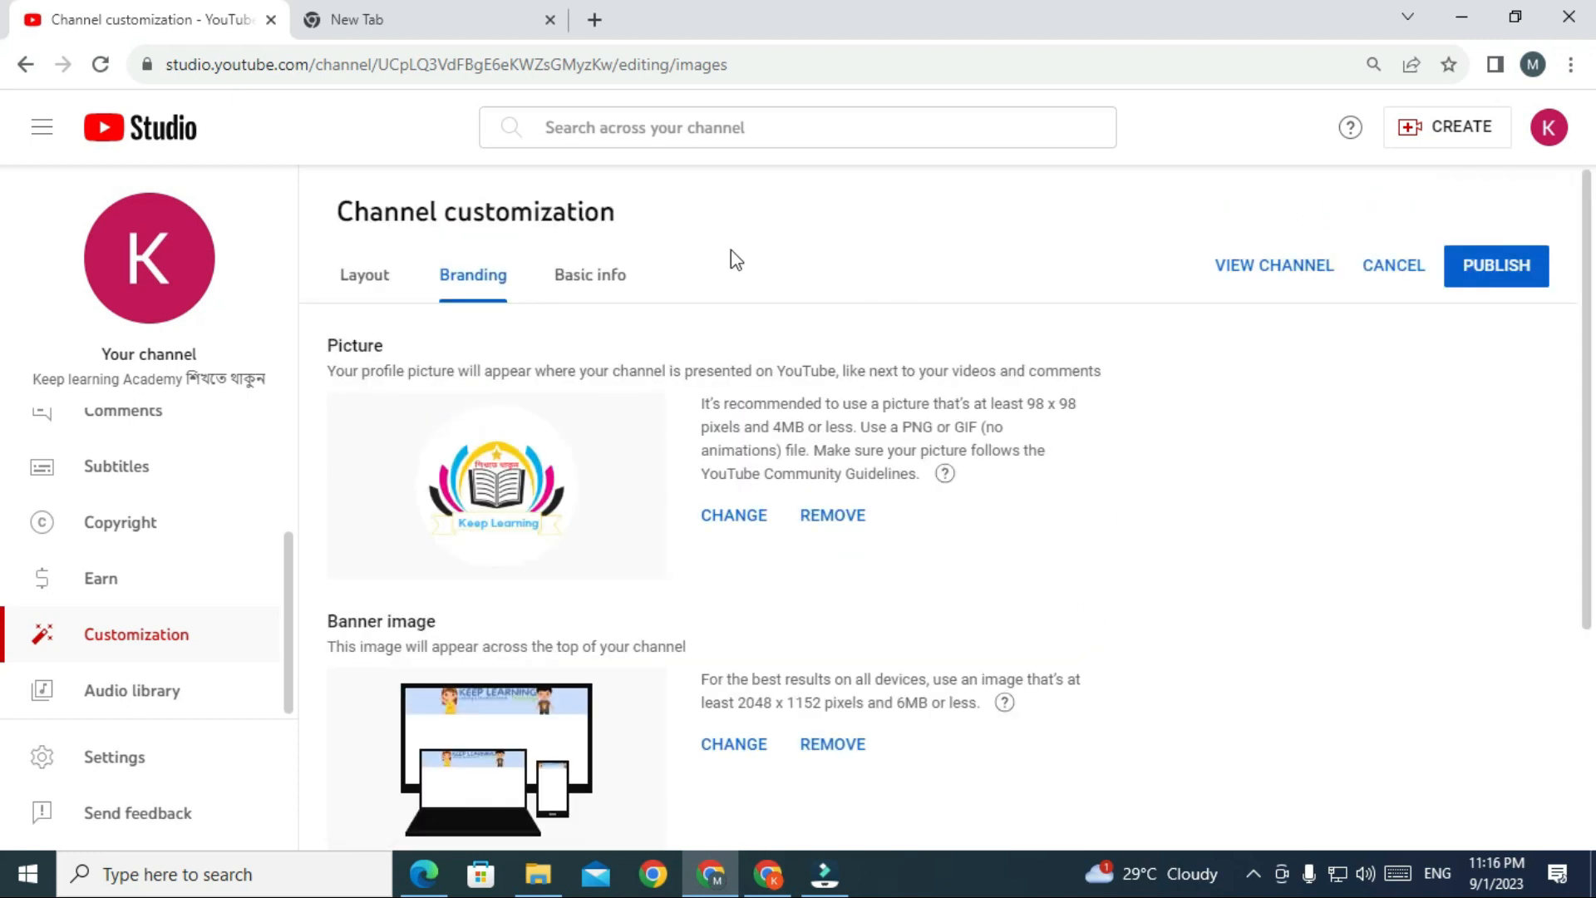
pyautogui.click(606, 292)
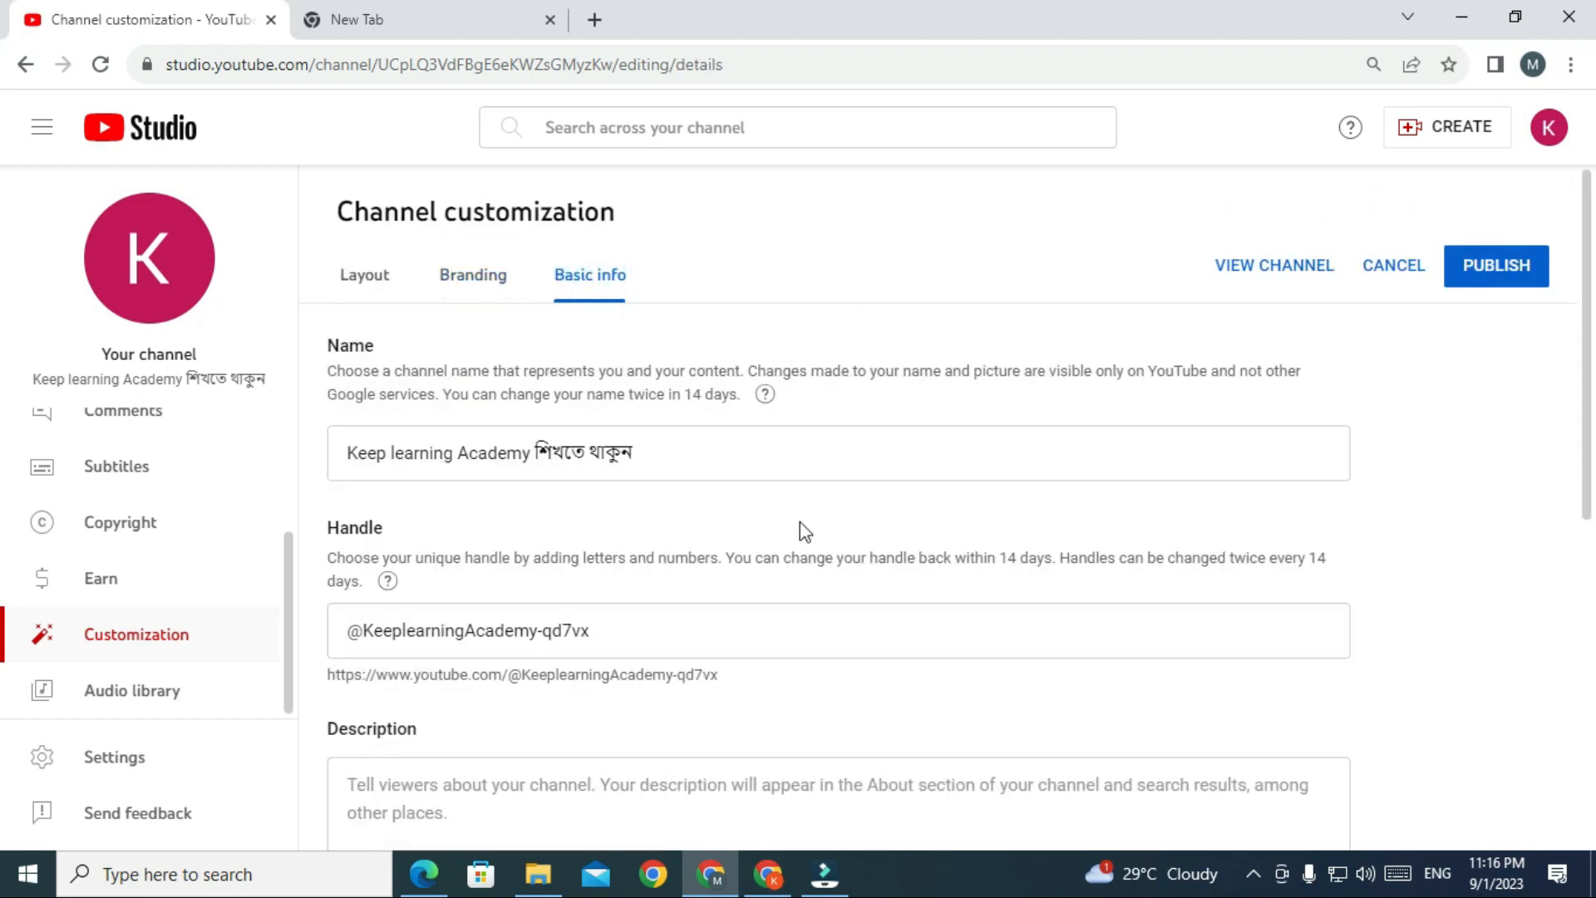
pyautogui.scroll(-2, 807, 532)
pyautogui.click(591, 511)
pyautogui.moveTo(653, 517); pyautogui.dragTo(541, 509)
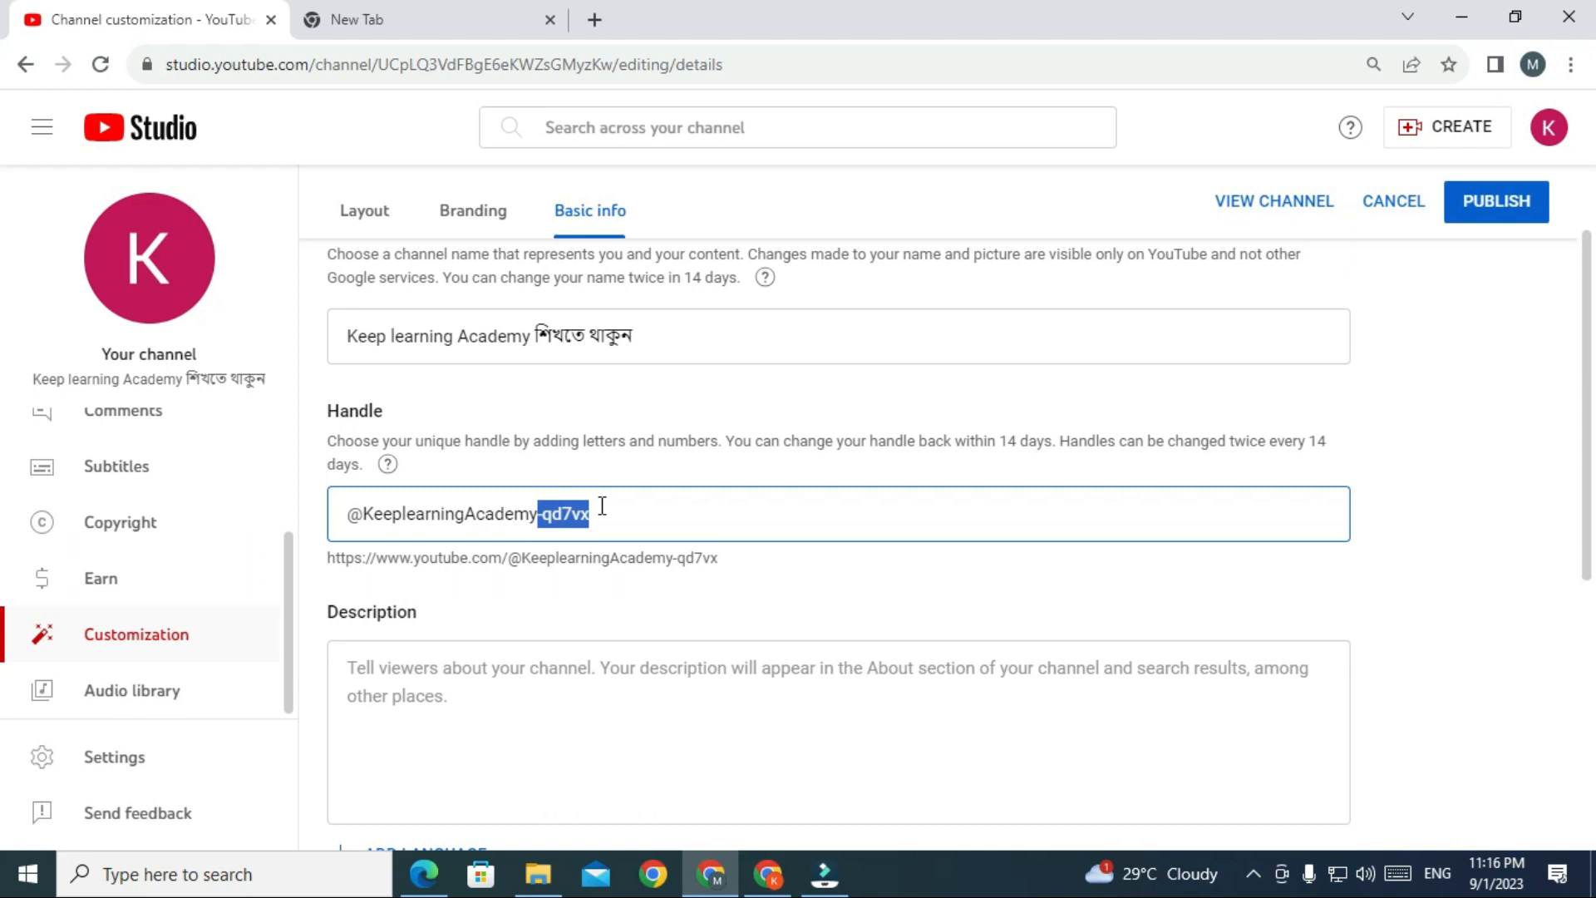
pyautogui.press('BackSpace')
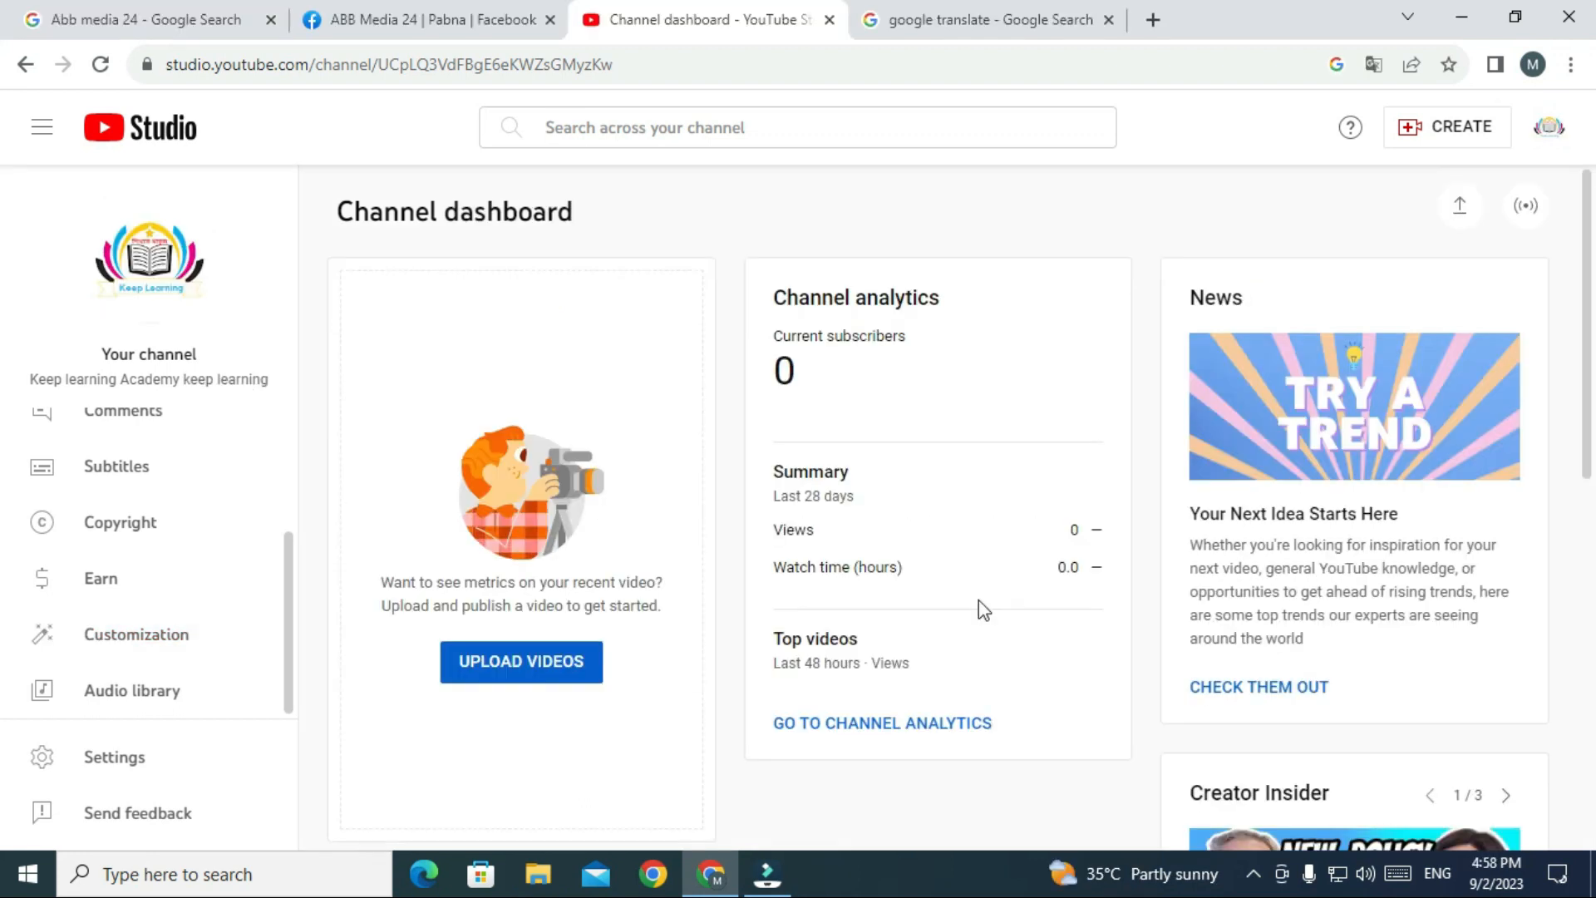
# Begin phone verification from Channel settings' Feature eligibility under Intermediate features
pyautogui.click(158, 756)
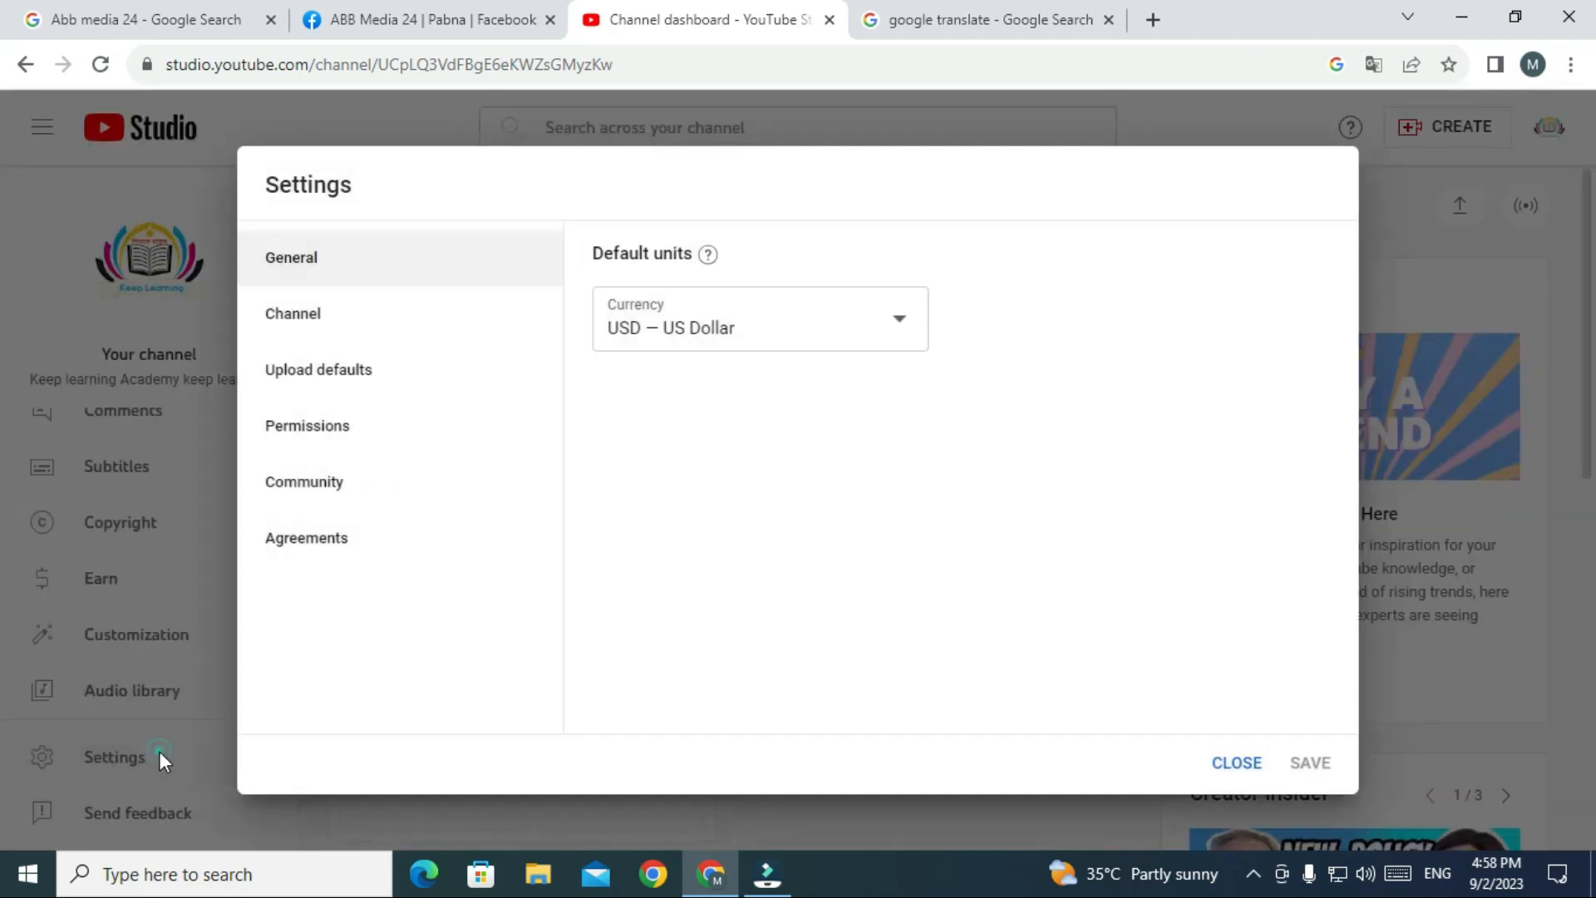
pyautogui.click(286, 332)
pyautogui.click(1025, 271)
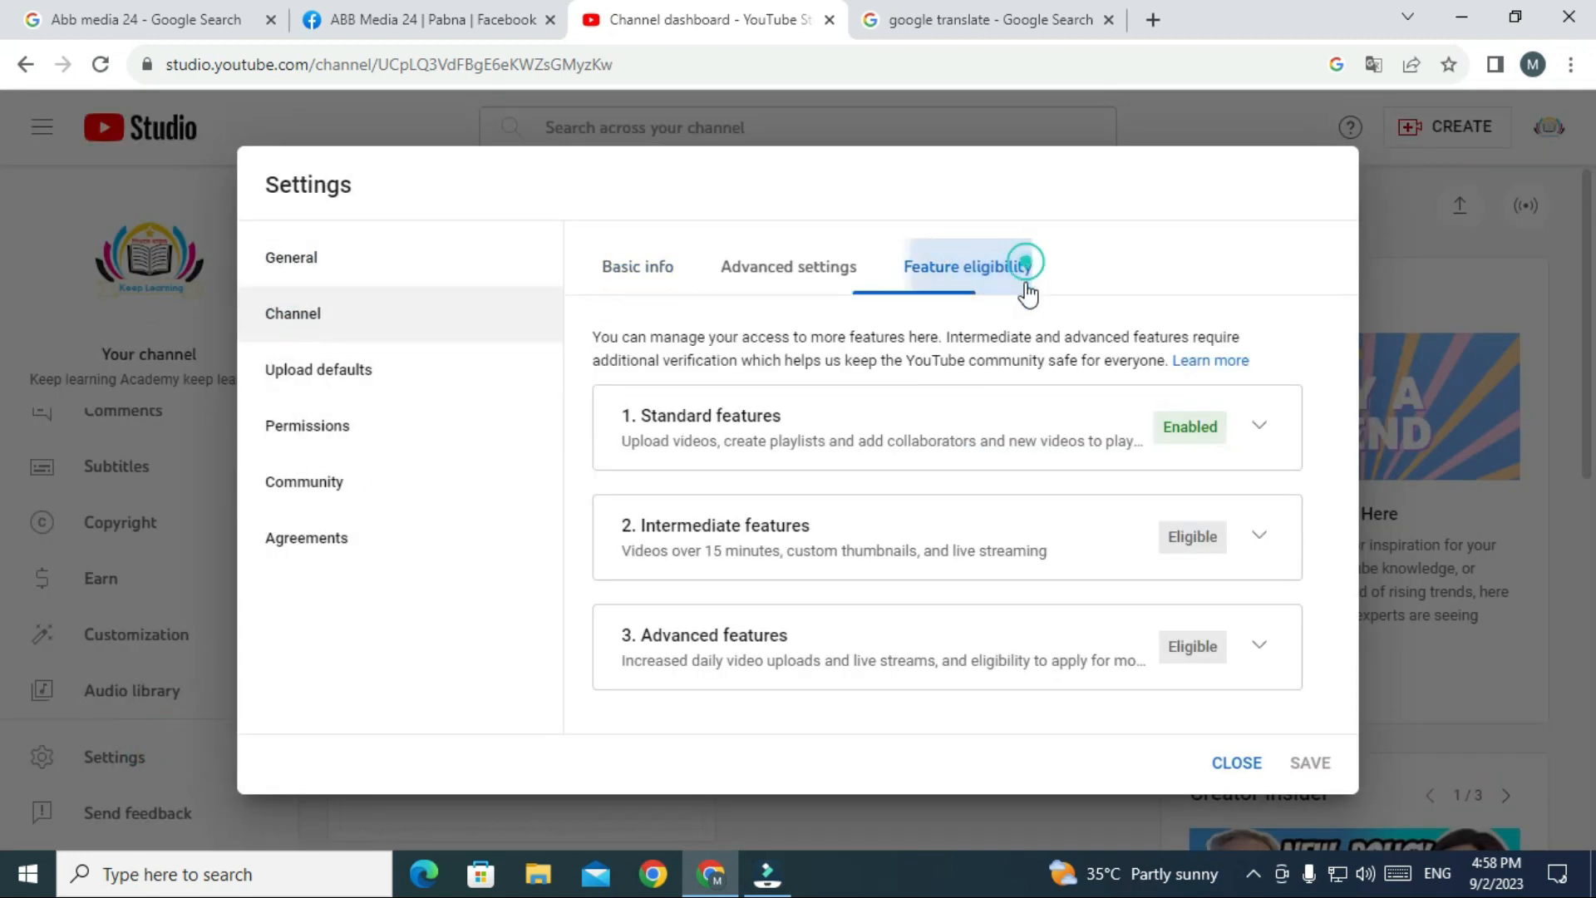
pyautogui.click(1257, 538)
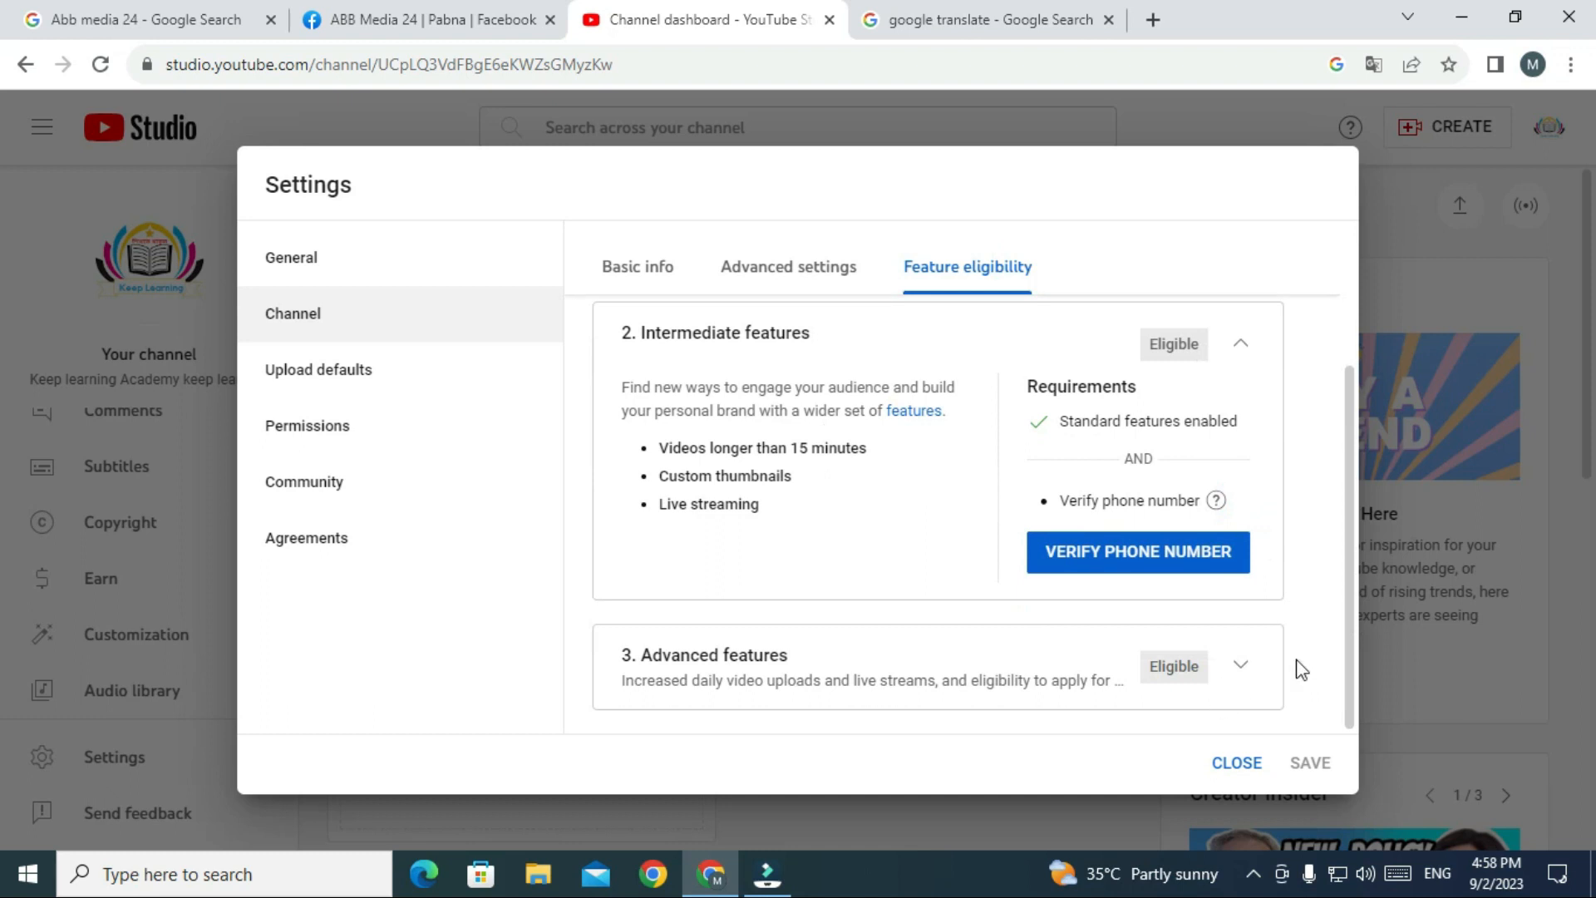
pyautogui.click(1130, 557)
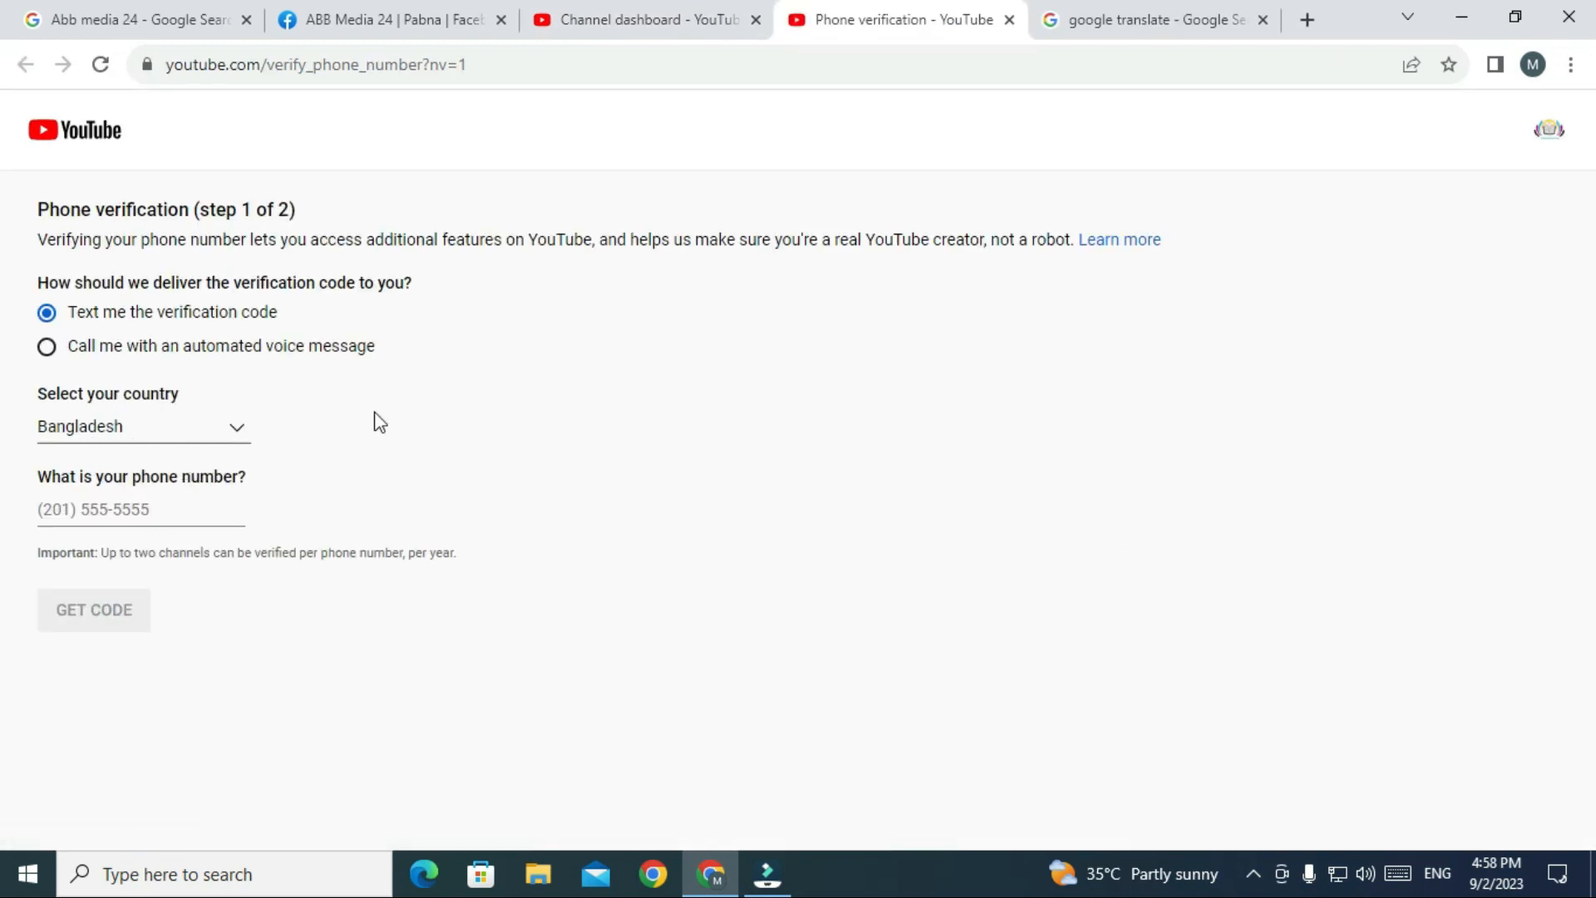
# Enter the channel owner's phone number and request a verification code by text
pyautogui.click(158, 508)
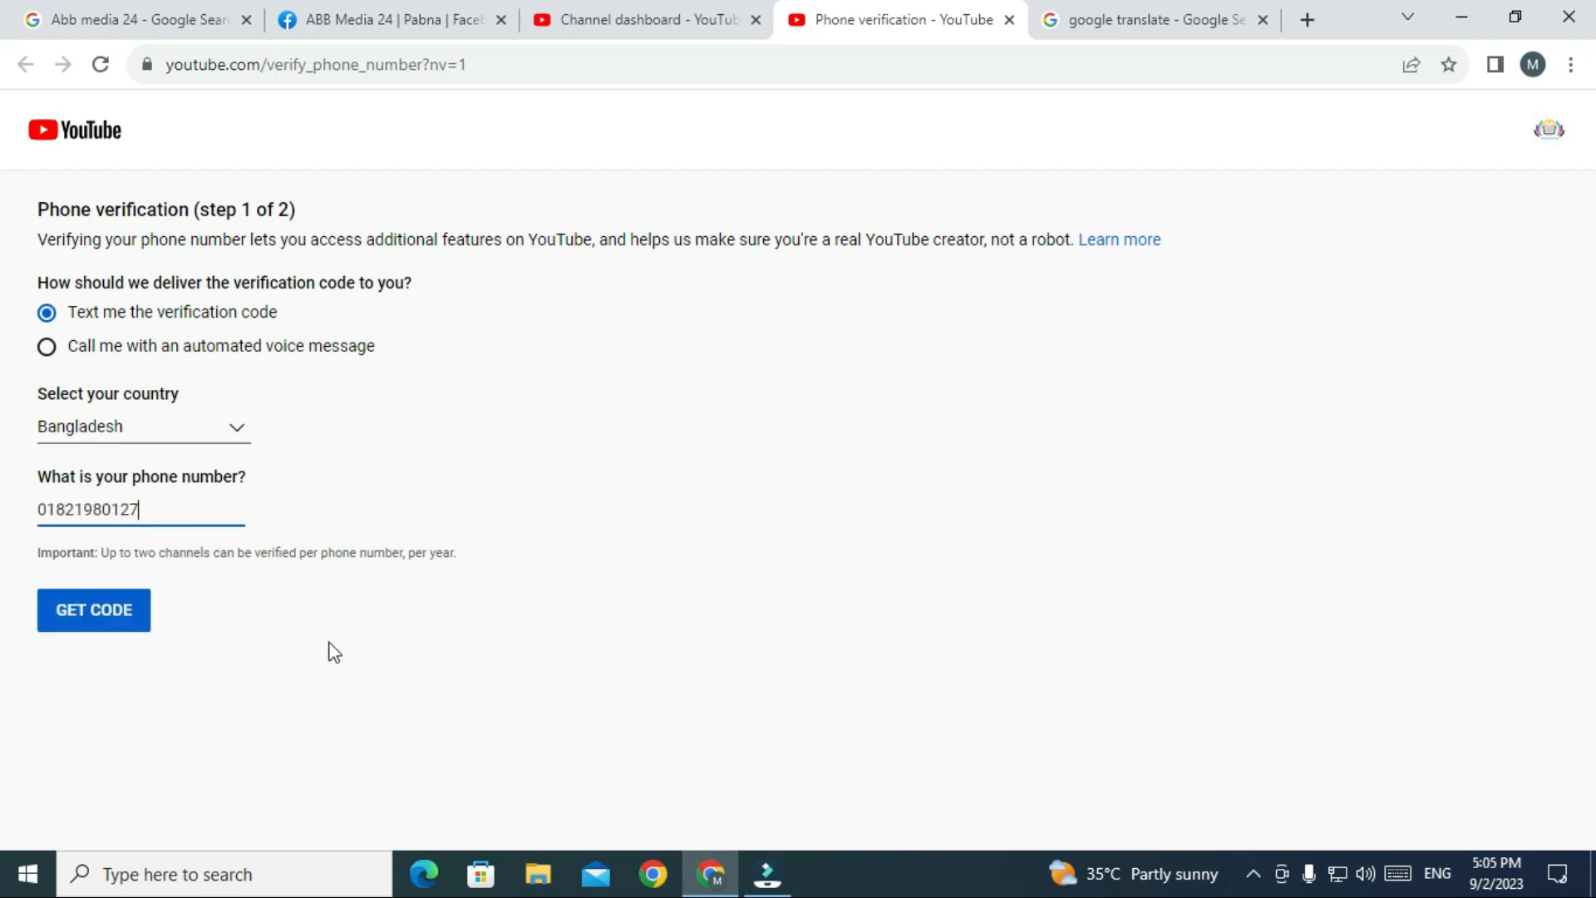
pyautogui.click(96, 630)
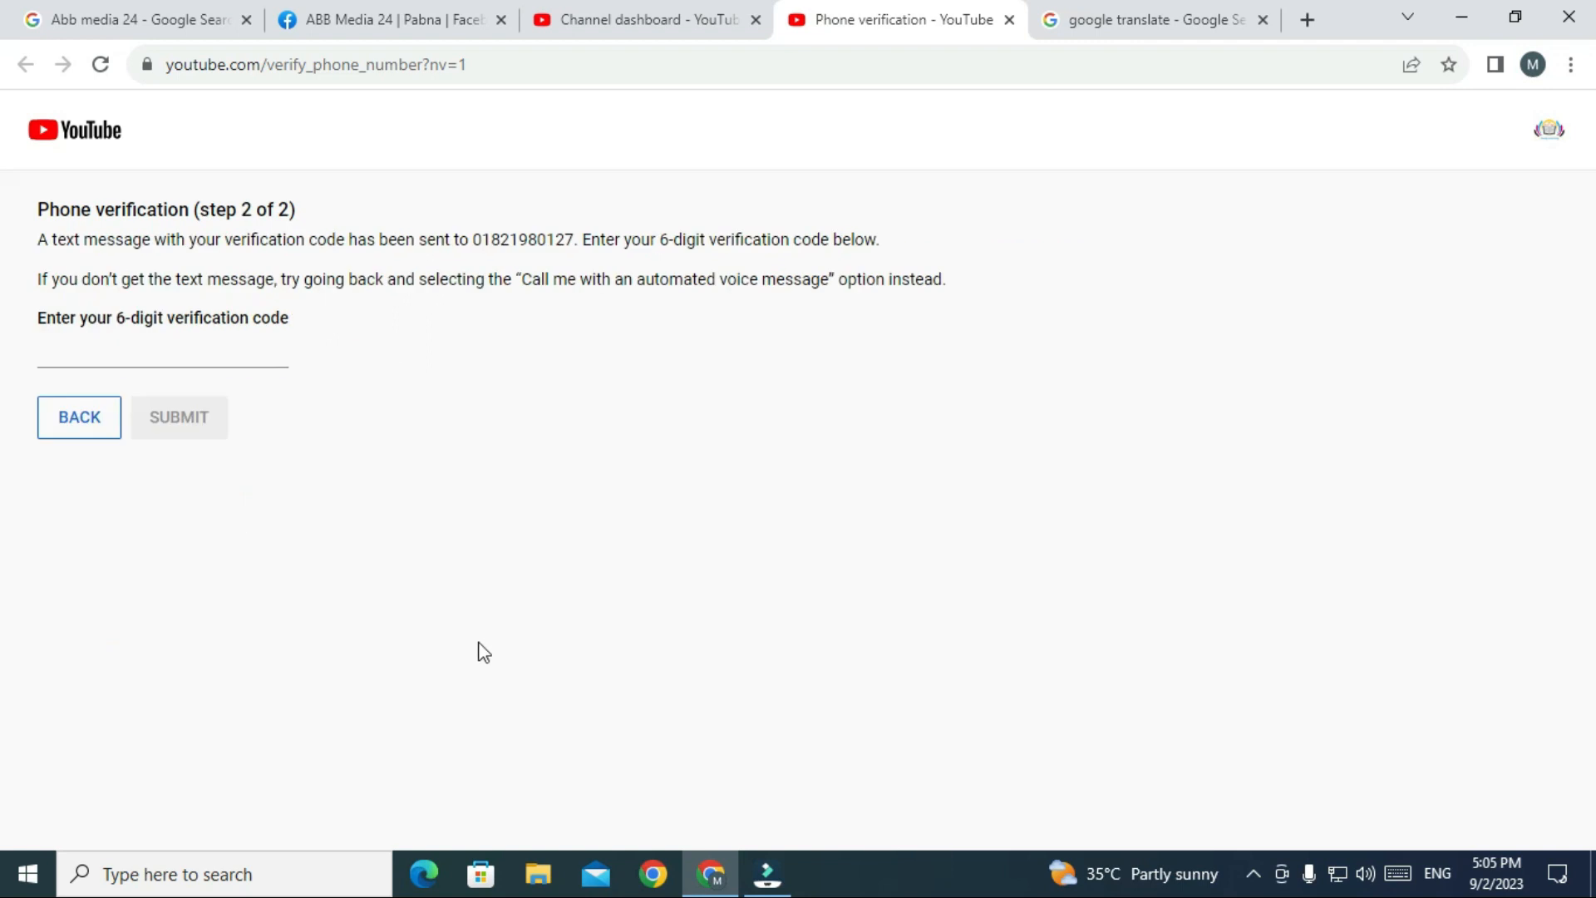
# Submit the 6-digit texted verification code to verify the phone number
pyautogui.click(87, 353)
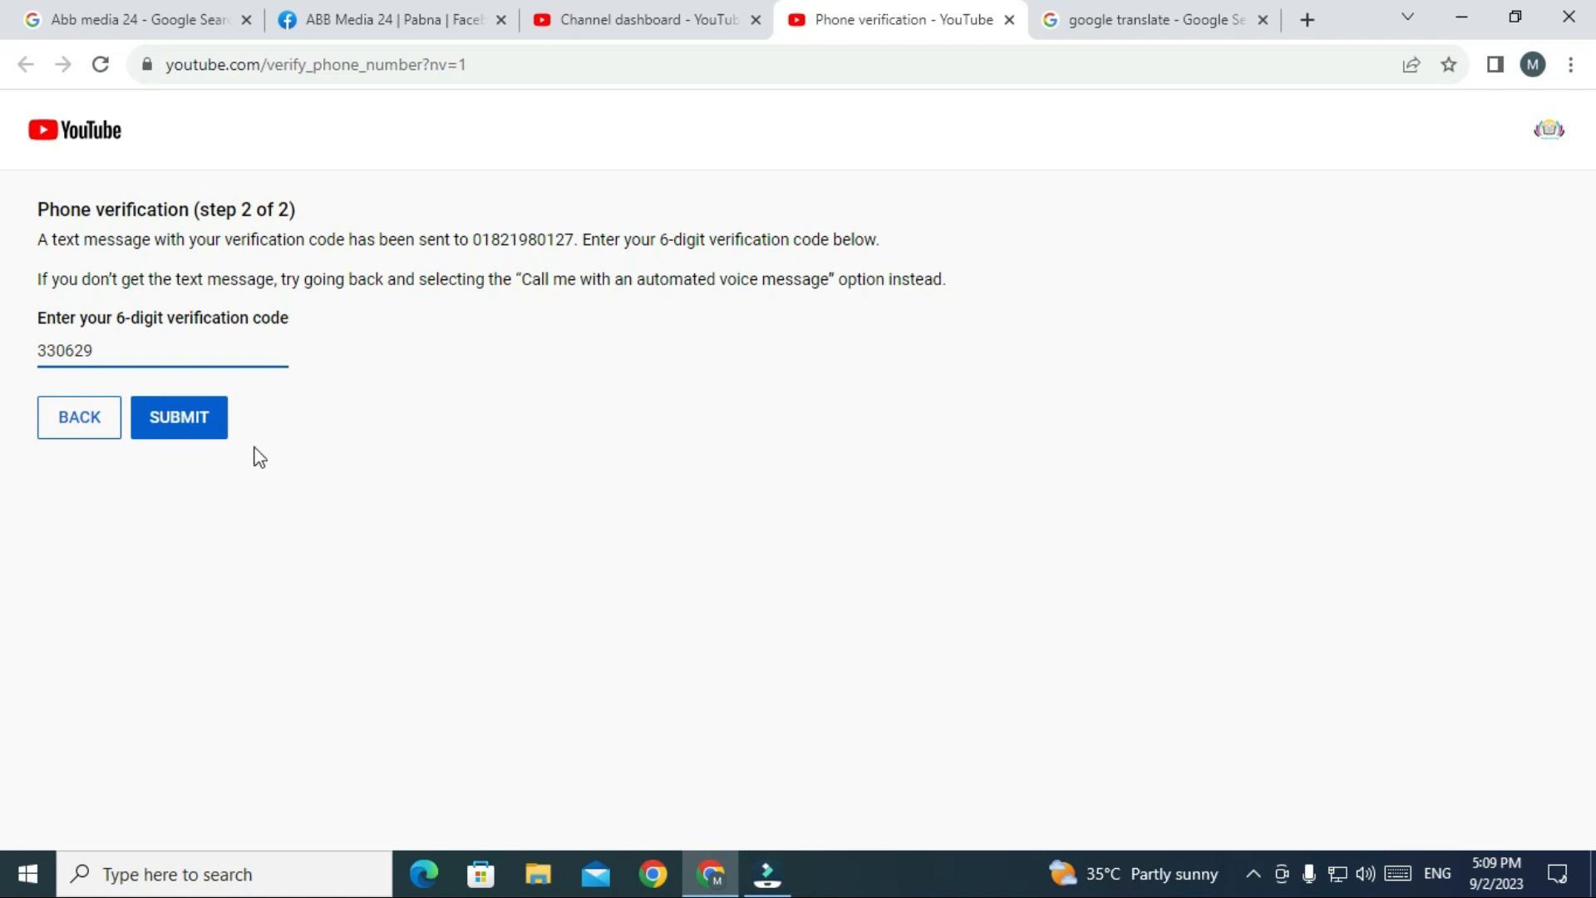
pyautogui.click(166, 424)
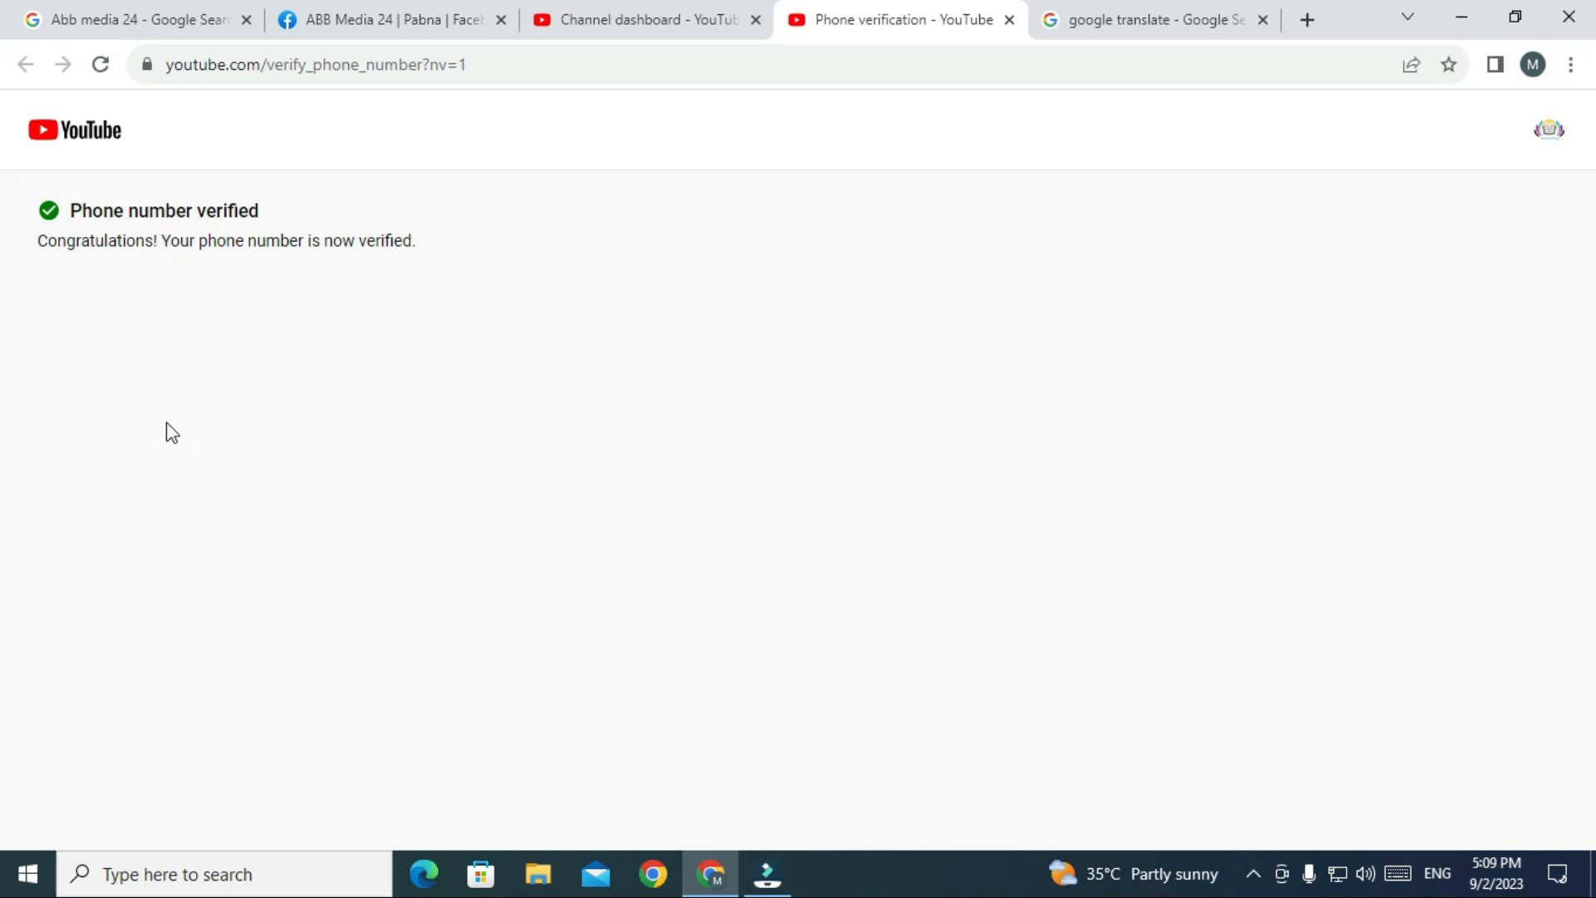